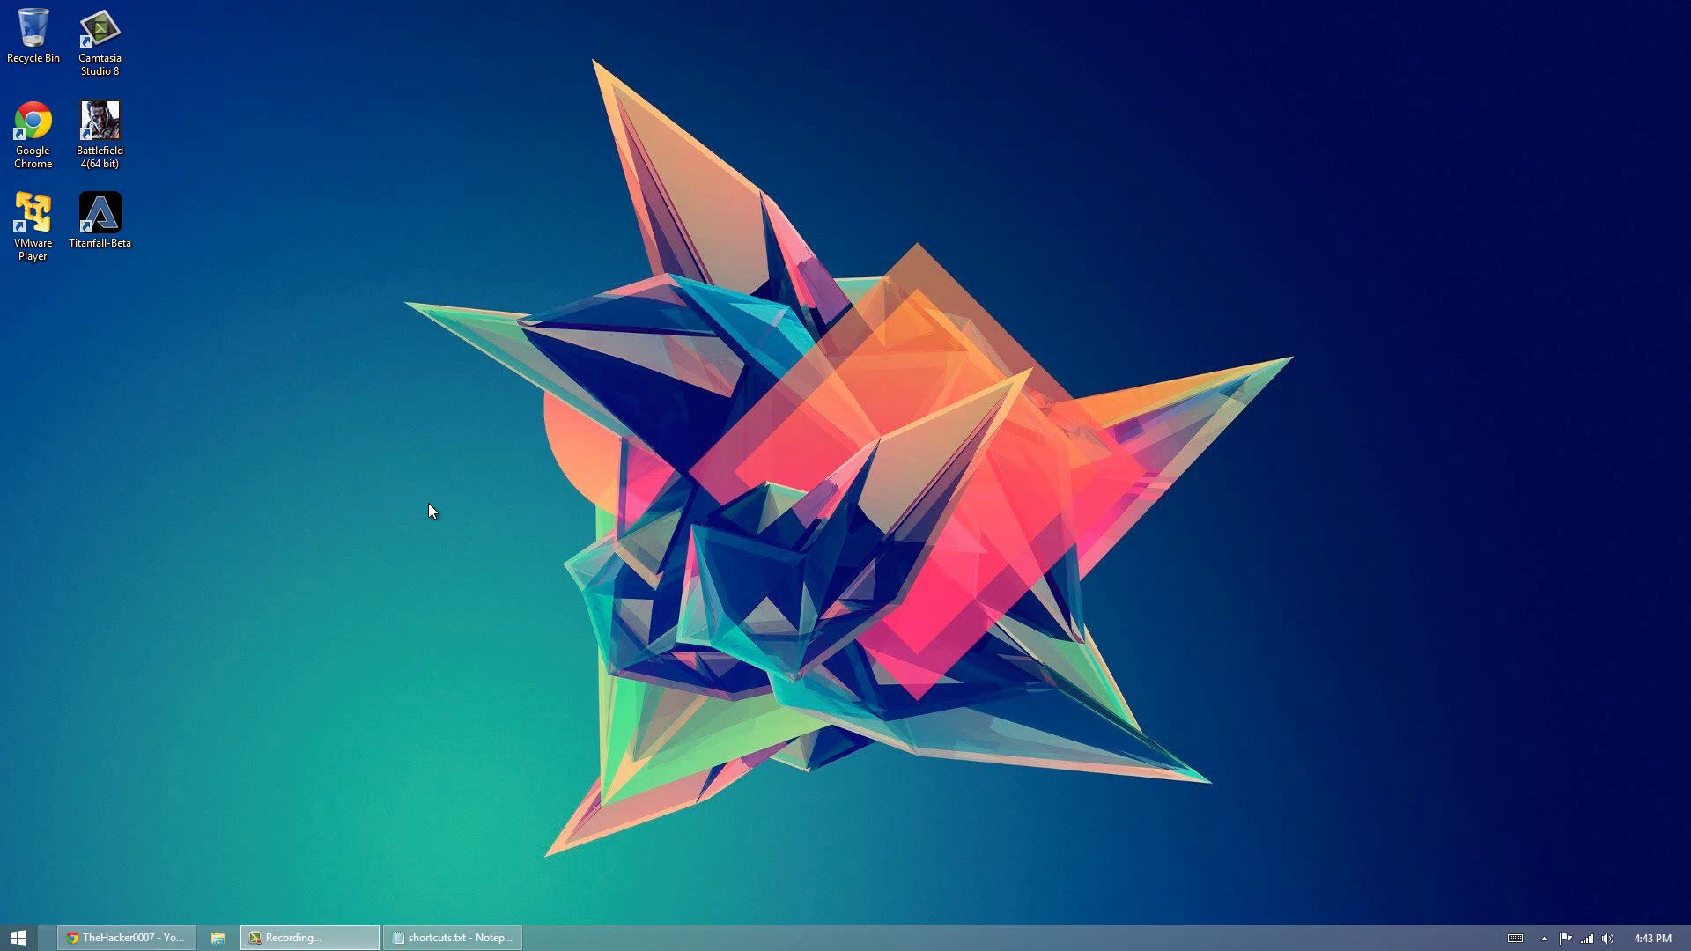
Focus the empty desktop and select all six icons with Ctrl+A
left_click(429, 505)
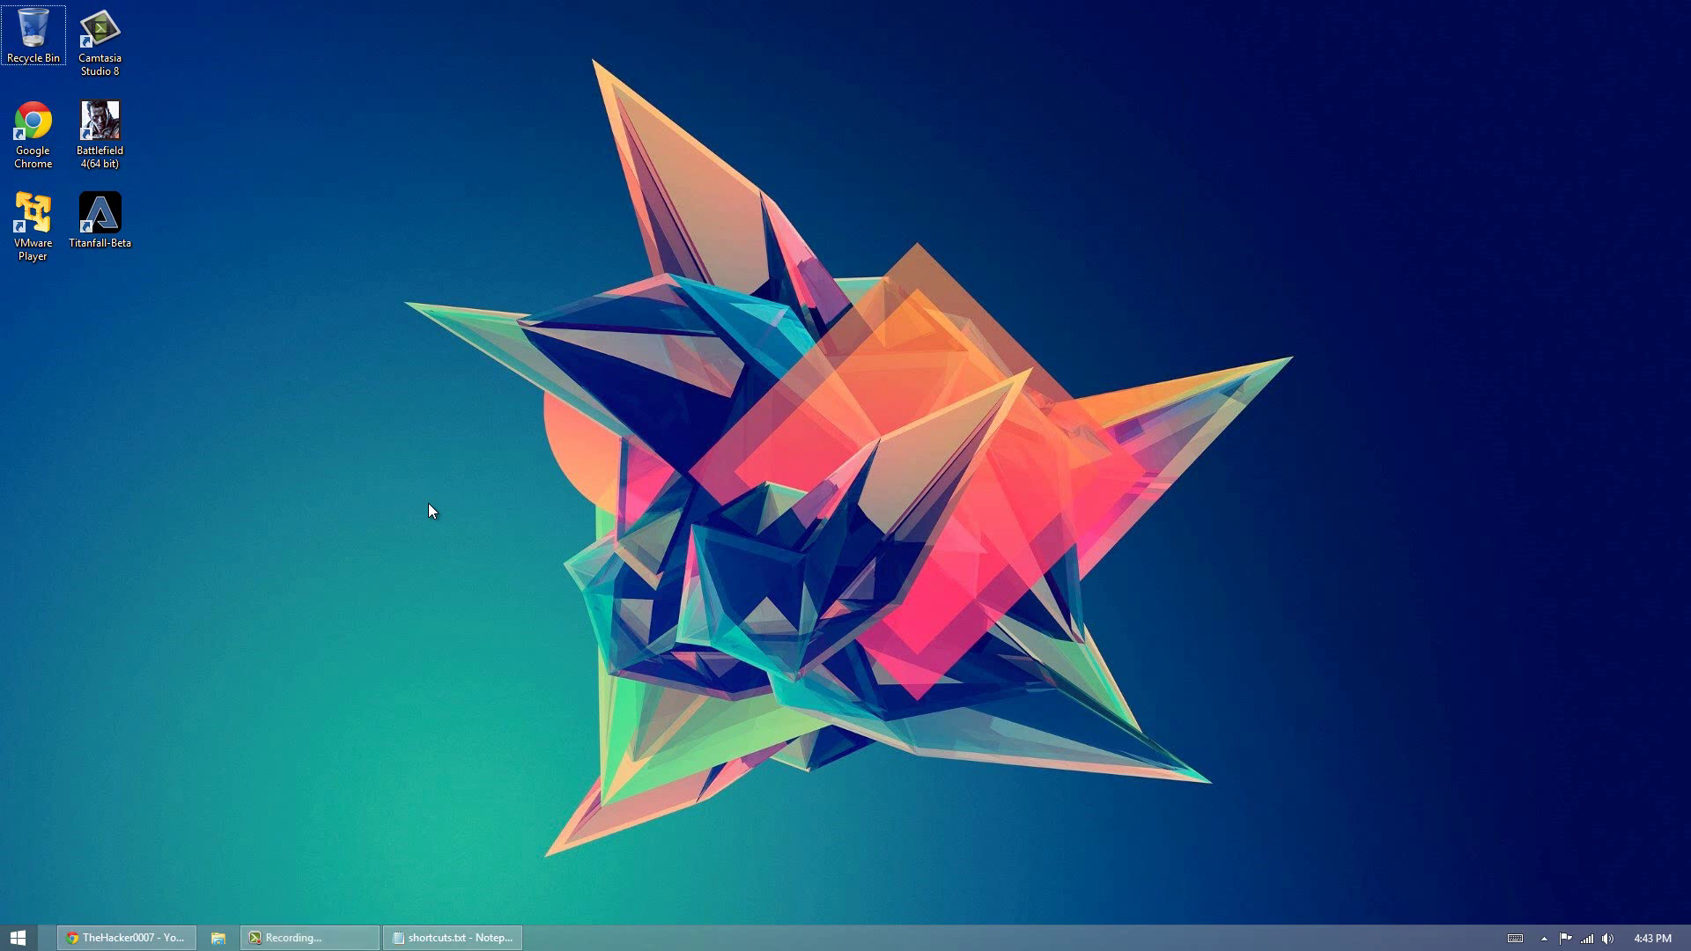
key("ctrl+a")
Launch Notepad from the Start search for 'n'
key("super")
type("n")
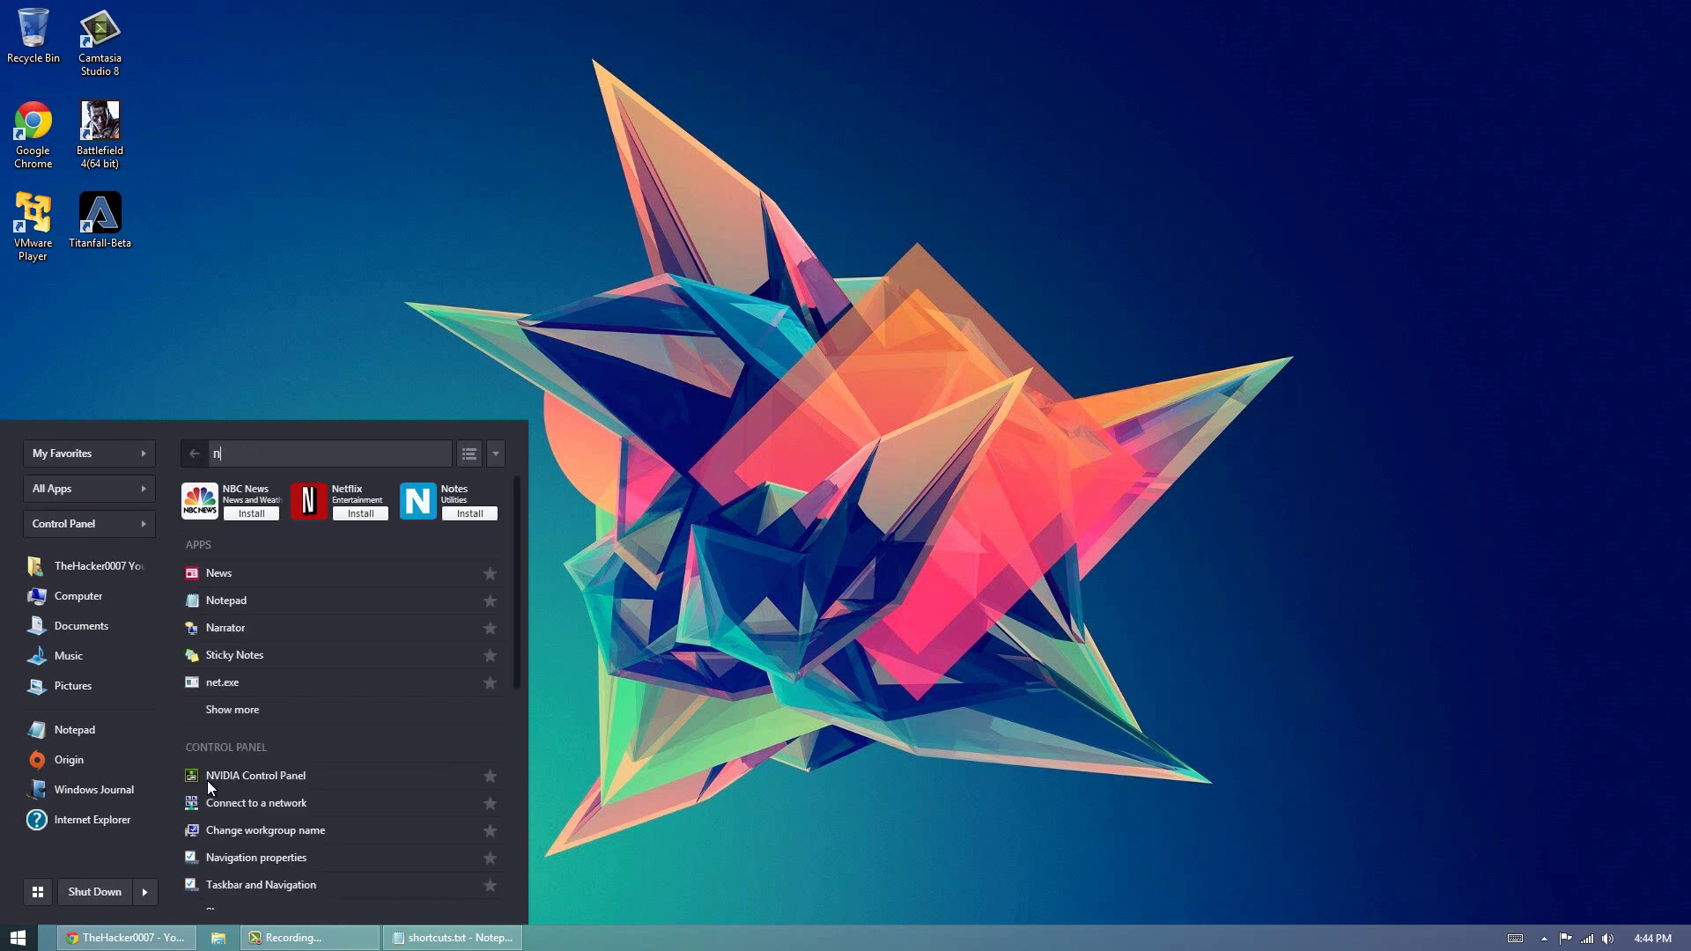
key("Down")
key("Down")
key("Return")
Type the sample lines 'xsd d', 'd' and 'efef', then select all the text
type("xsd ")
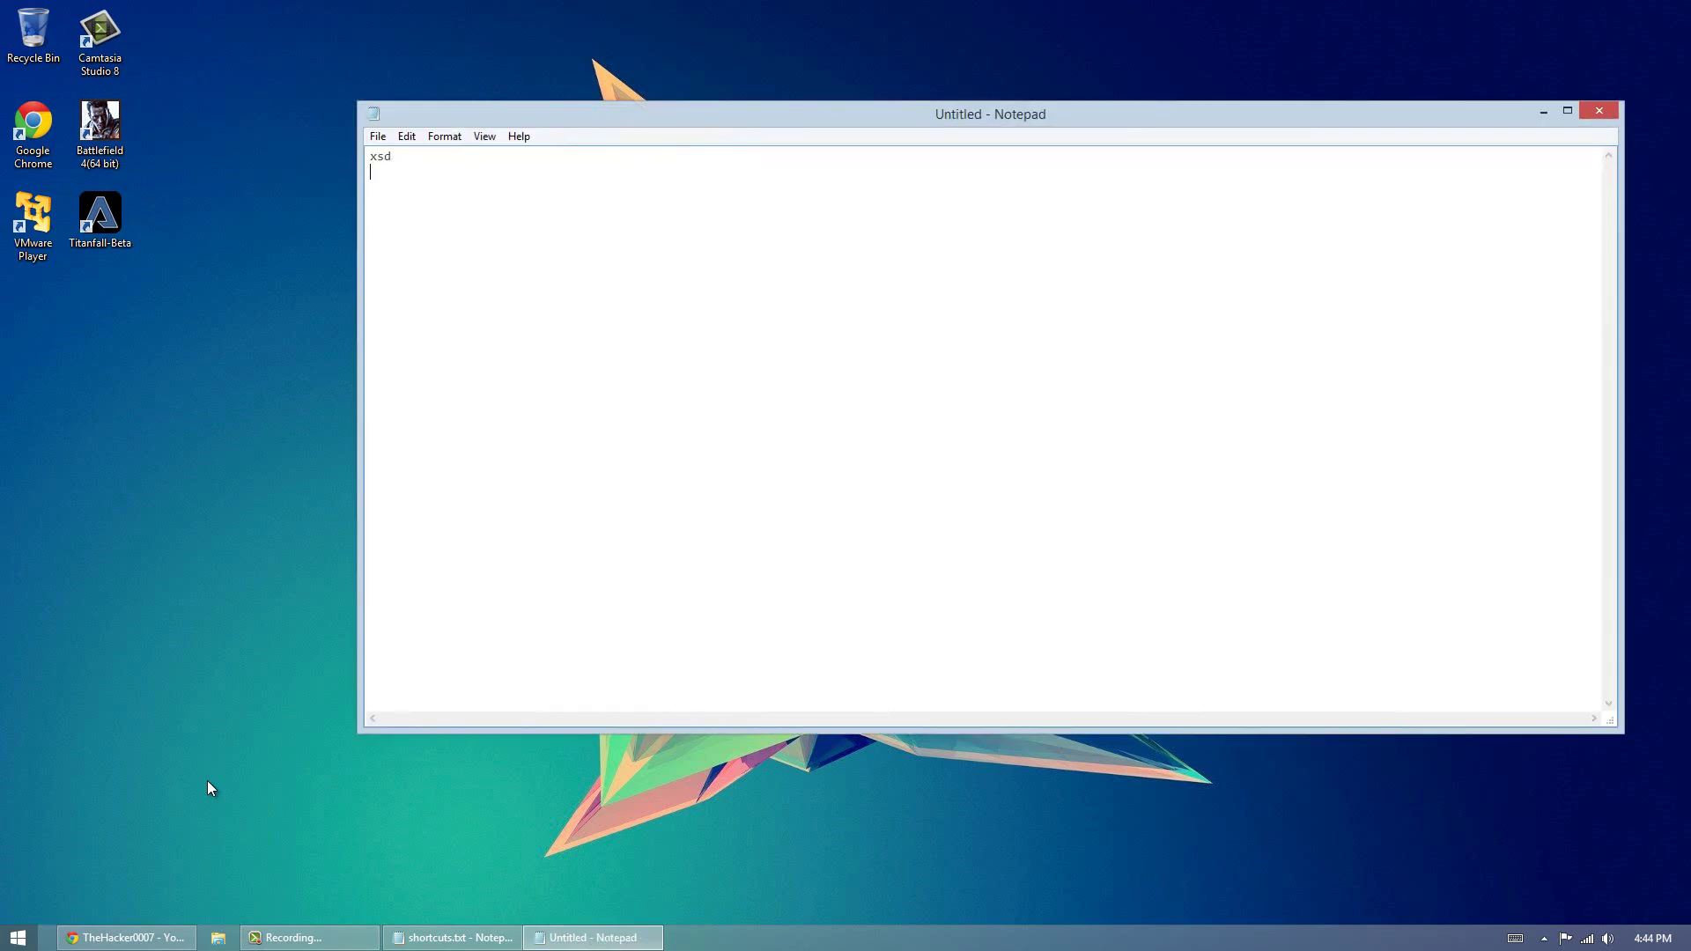
type("d")
key("Return")
key("Return")
type("d")
key("Return")
type("efef")
key("Return")
key("ctrl+a")
key("ctrl+c")
Deselect the text and paste a second copy on a new line
key("Right")
key("Return")
key("Return")
key("ctrl+v")
Erase all the text, undo, erase it again, restore it, and select everything
key("ctrl+a")
key("Delete")
key("ctrl+z")
key("ctrl+c")
key("Delete")
key("ctrl+v")
key("ctrl+a")
Clear the selection and find the letter 'd' with Ctrl+F, searching in the Up direction
left_click(545, 509)
key("ctrl+f")
type("d")
key("Return")
key("Return")
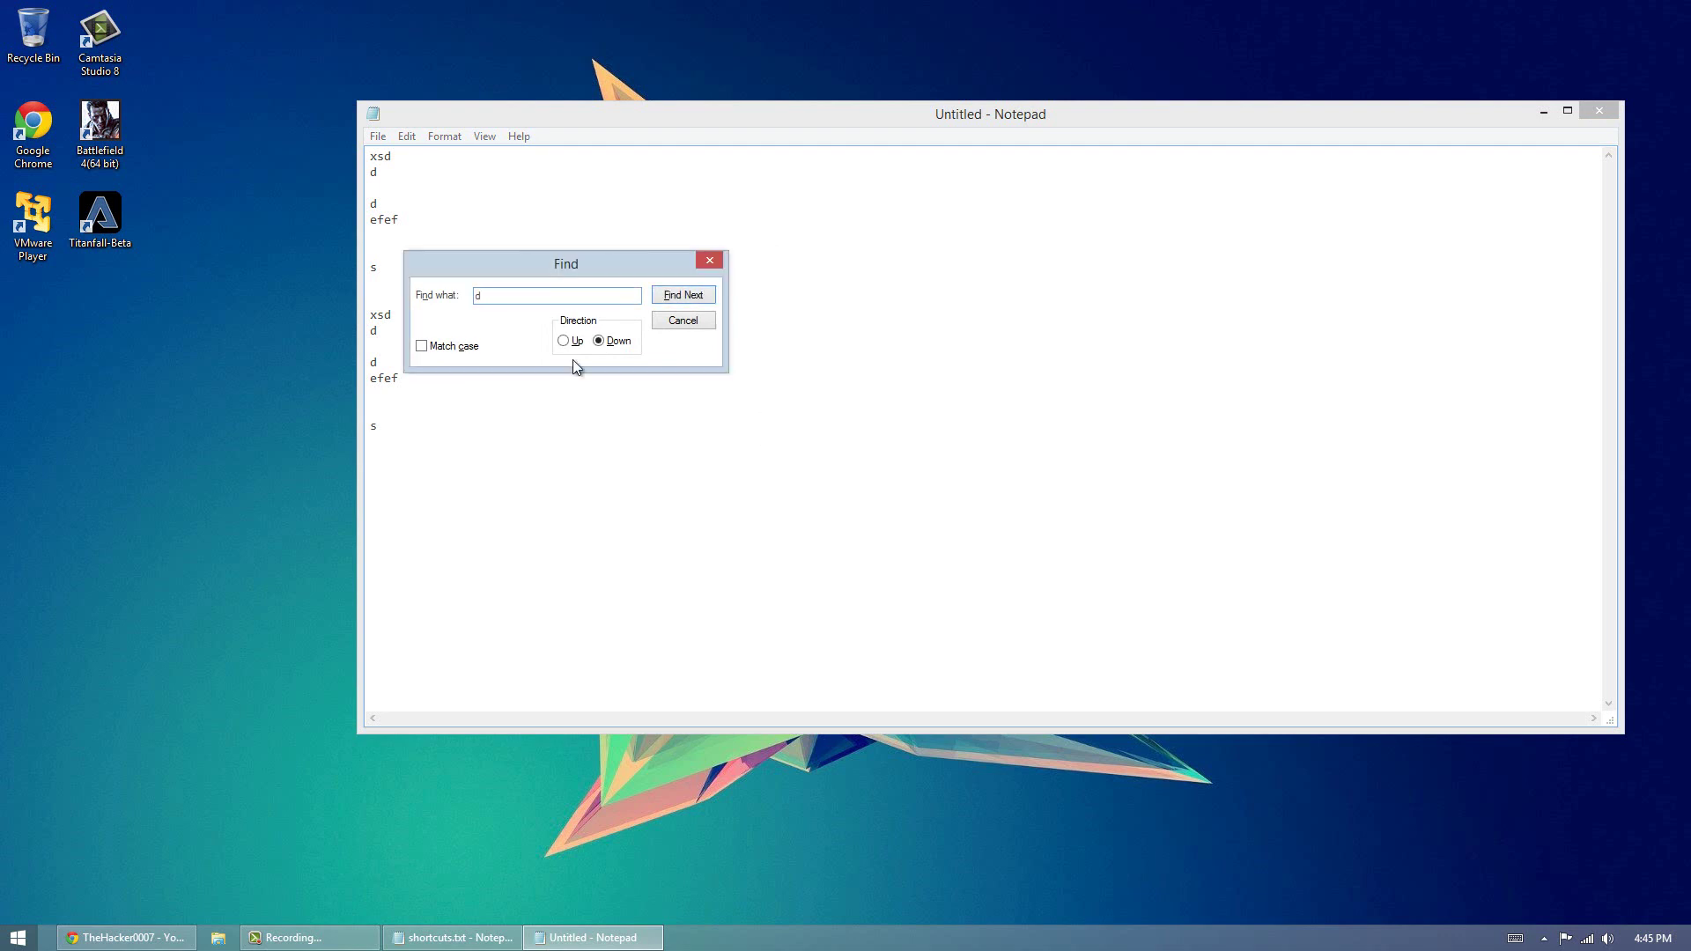
left_click(565, 341)
left_click(662, 300)
Close Notepad's Find dialog and search the Chrome channel page for 'wallpaper'
left_click(696, 321)
left_click(216, 874)
key("ctrl+f")
type("wallpaper")
Close the page search and minimize Chrome and Notepad to show the desktop
left_click(1060, 144)
left_click(1016, 62)
left_click(1542, 111)
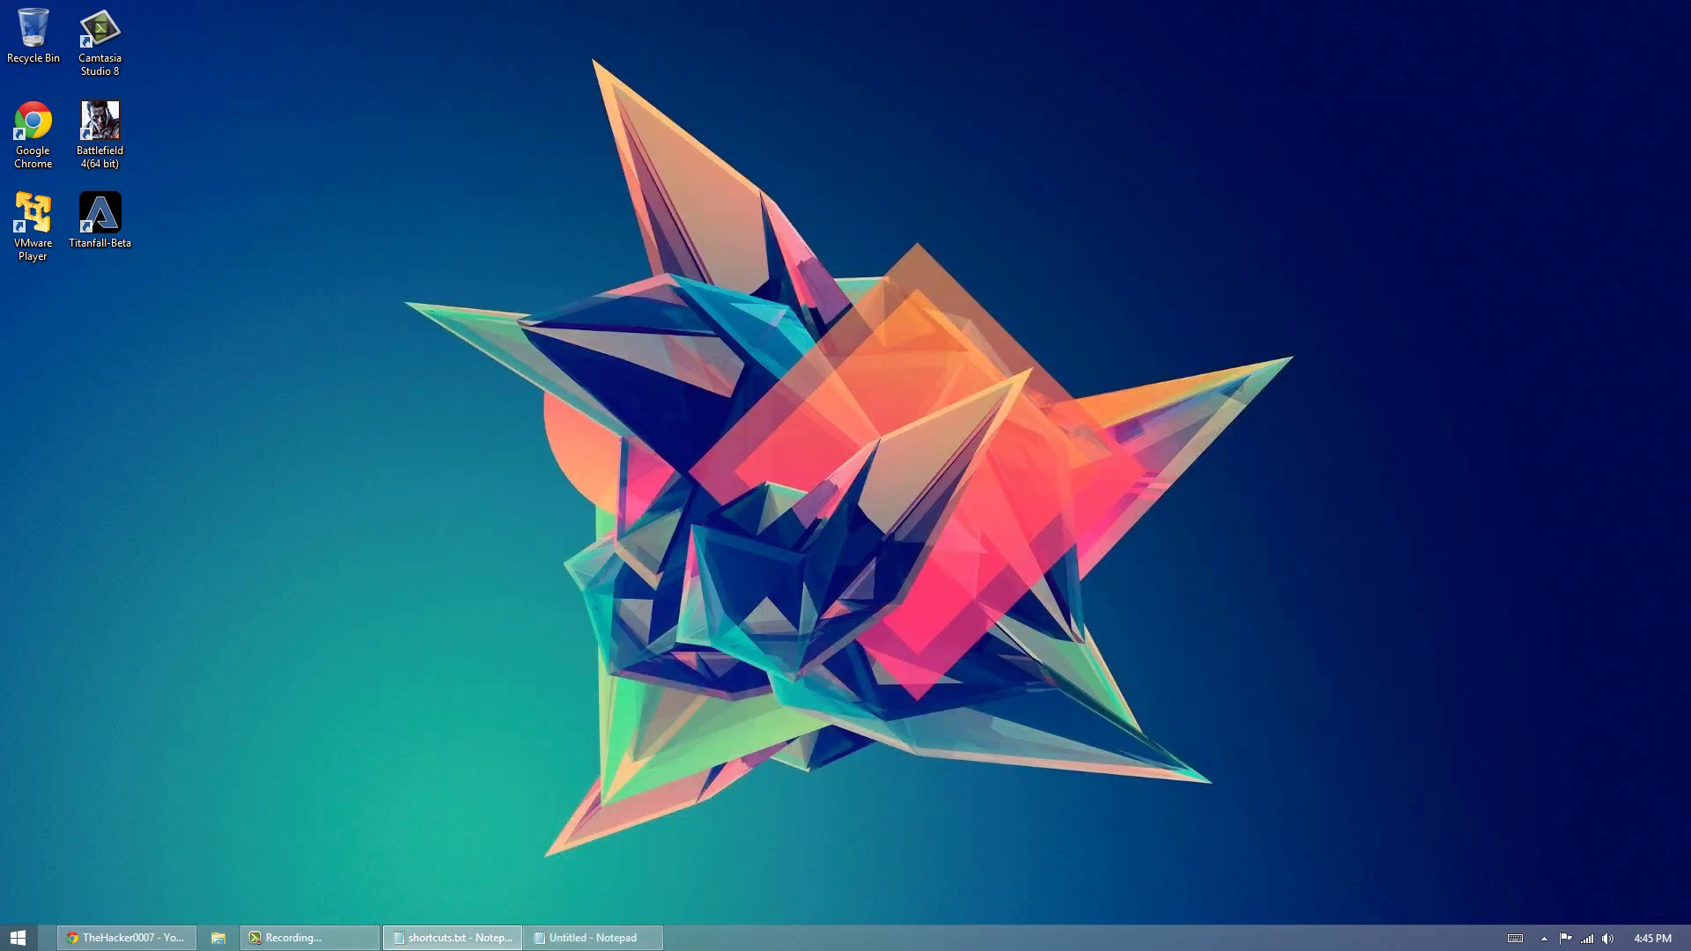
key("F5")
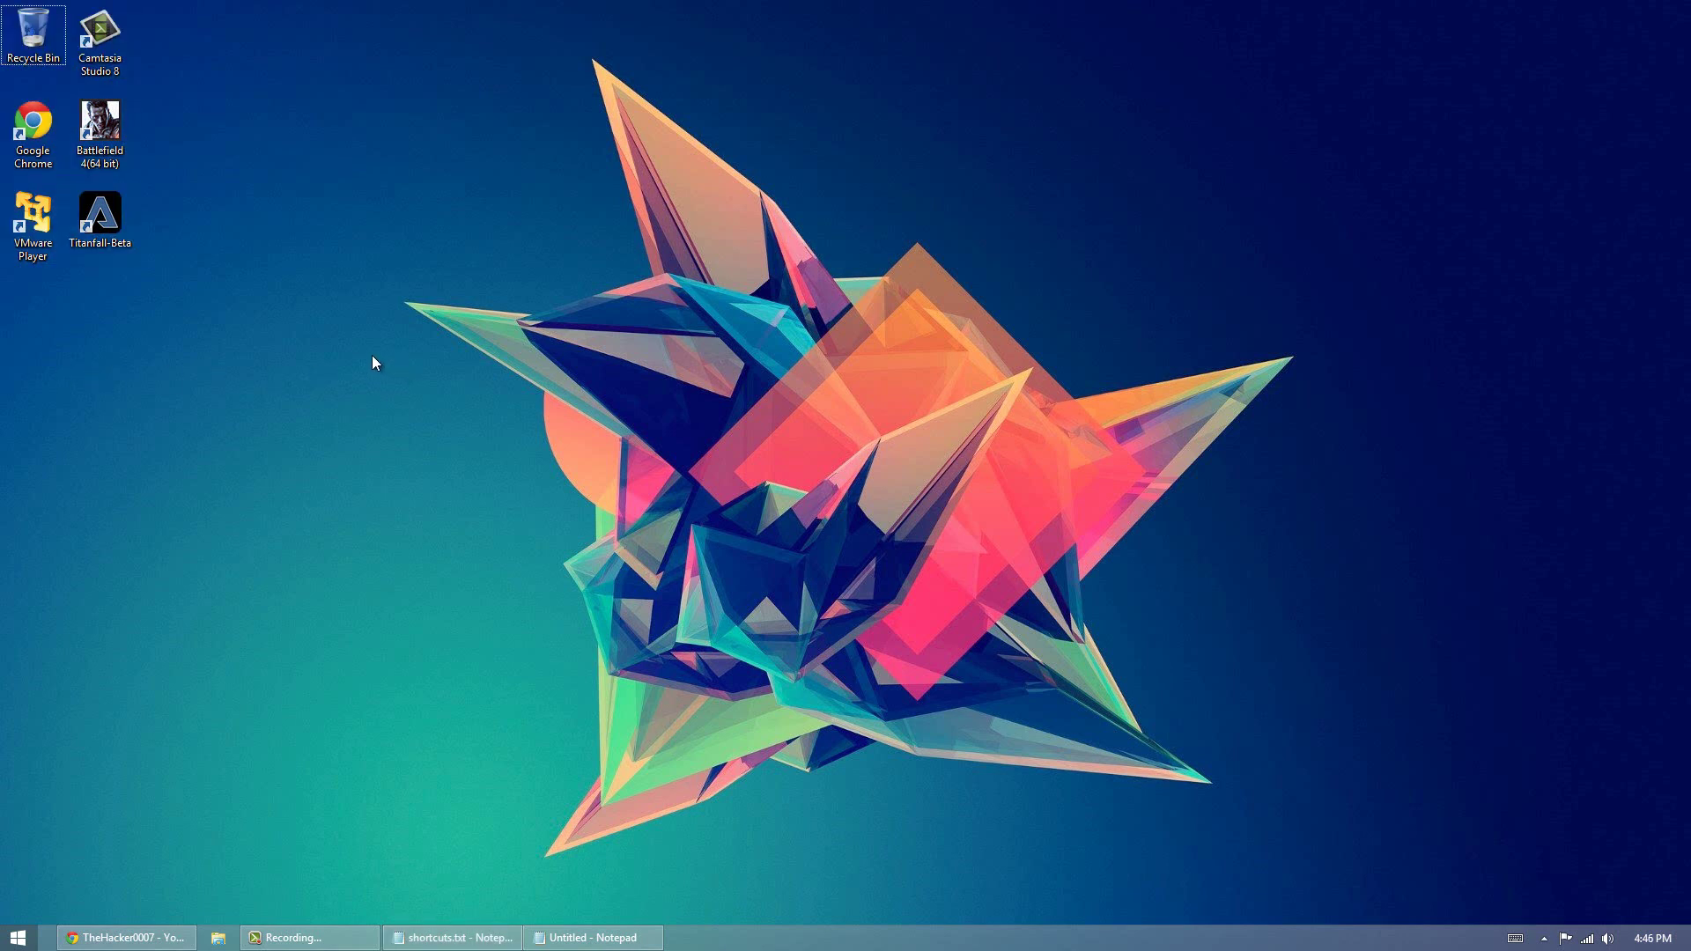
key("super+s")
type("anything")
key("Escape")
Restore Chrome from the taskbar and maximize it to fill the screen
left_click(168, 937)
left_click(1039, 62)
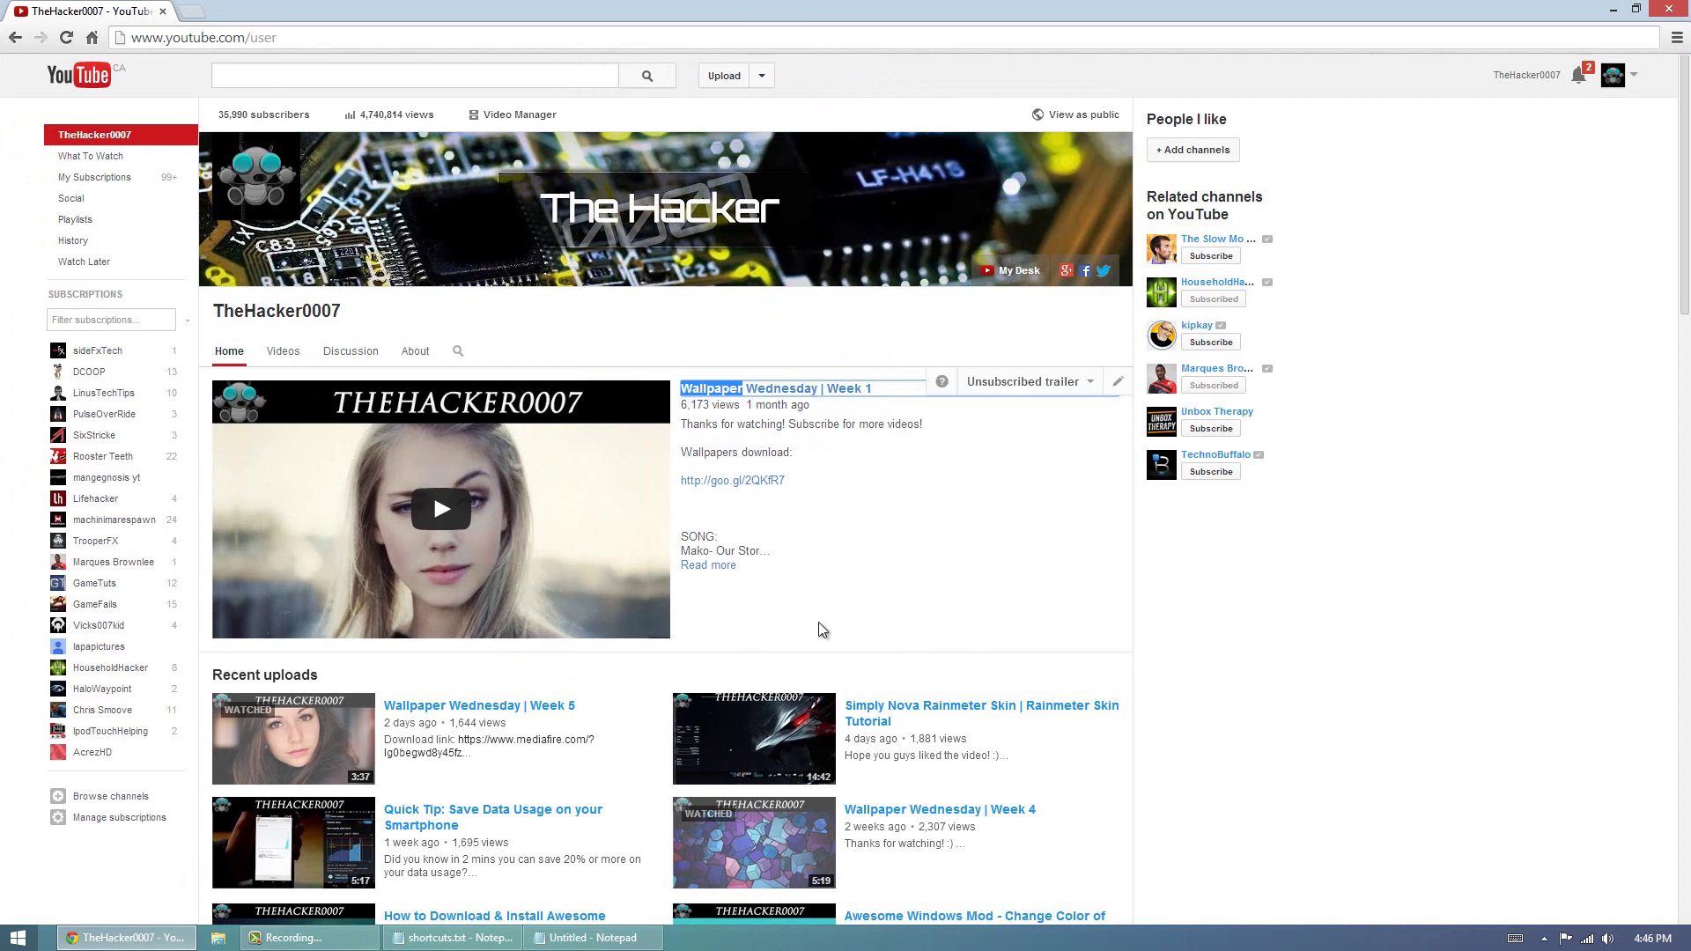
left_click(722, 636)
key("ctrl+l")
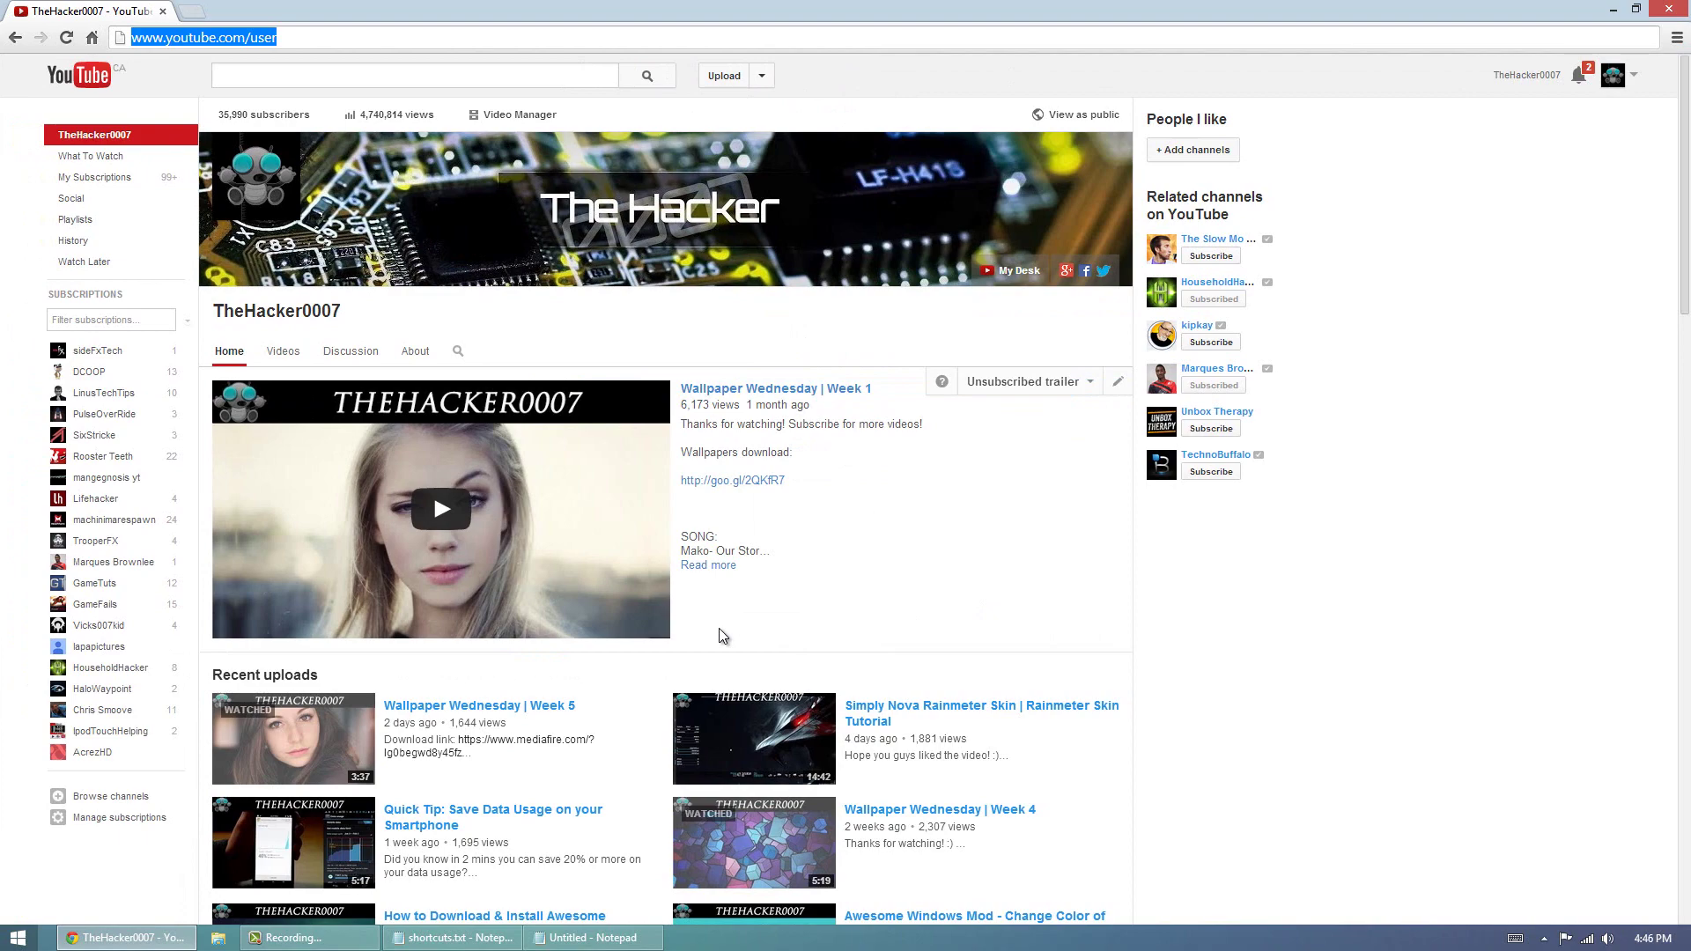
left_click(929, 608)
scroll(540, 353, "down", 2)
key("ctrl+l")
key("BackSpace")
type("you")
key("Return")
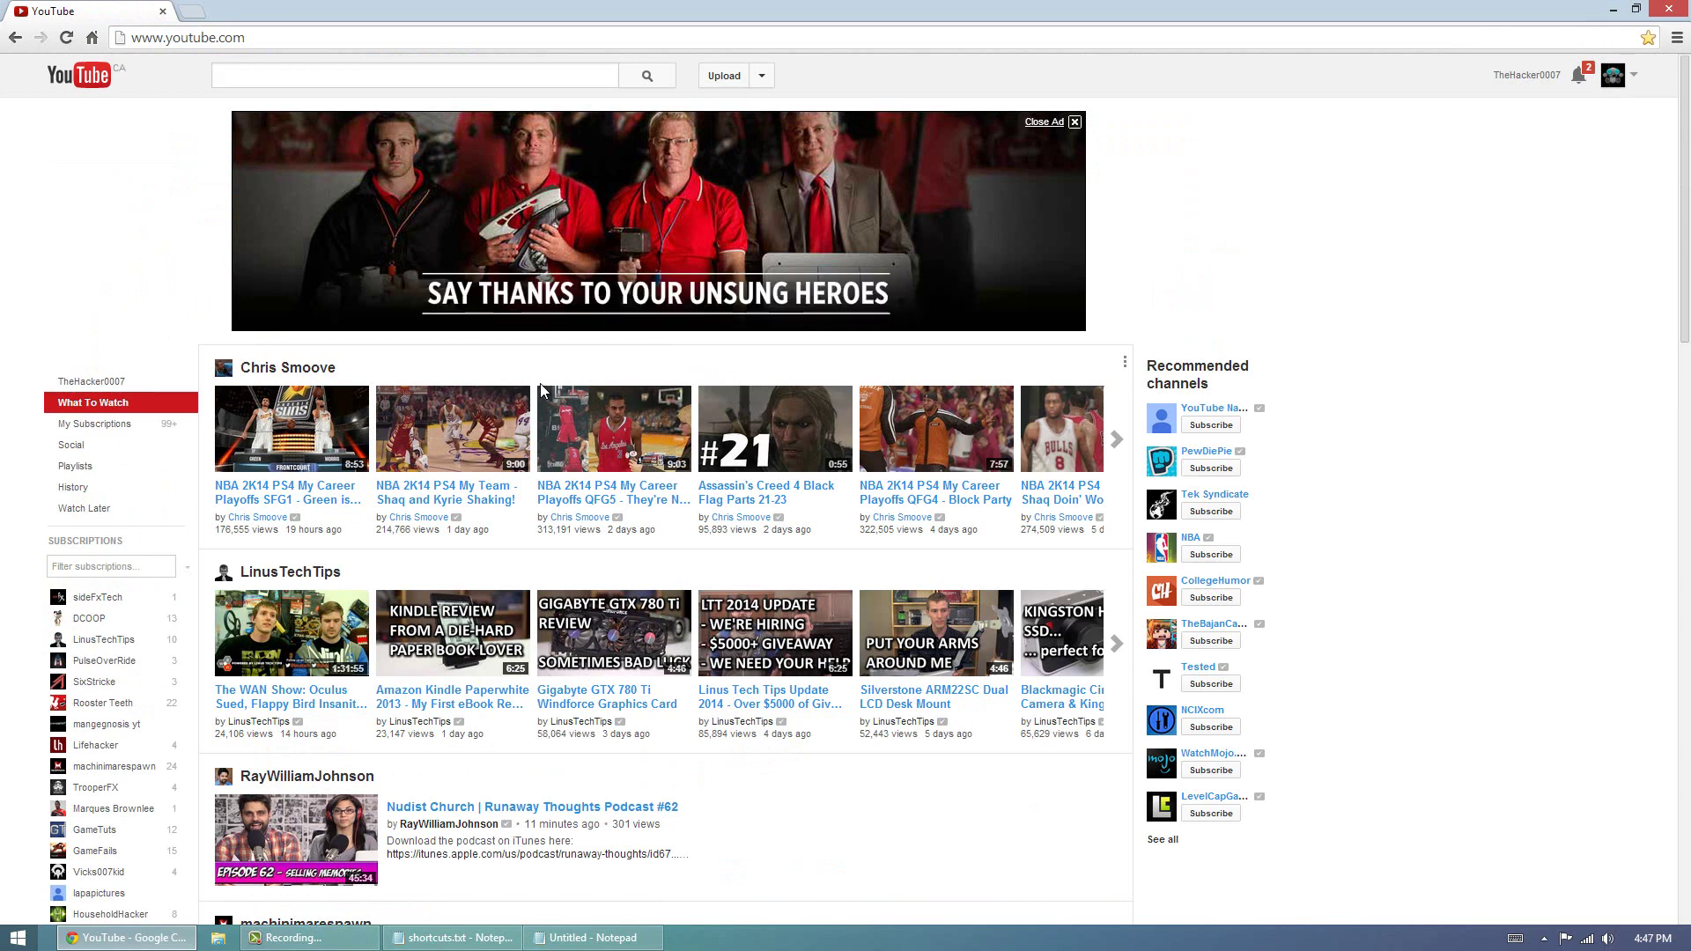
left_click(423, 74)
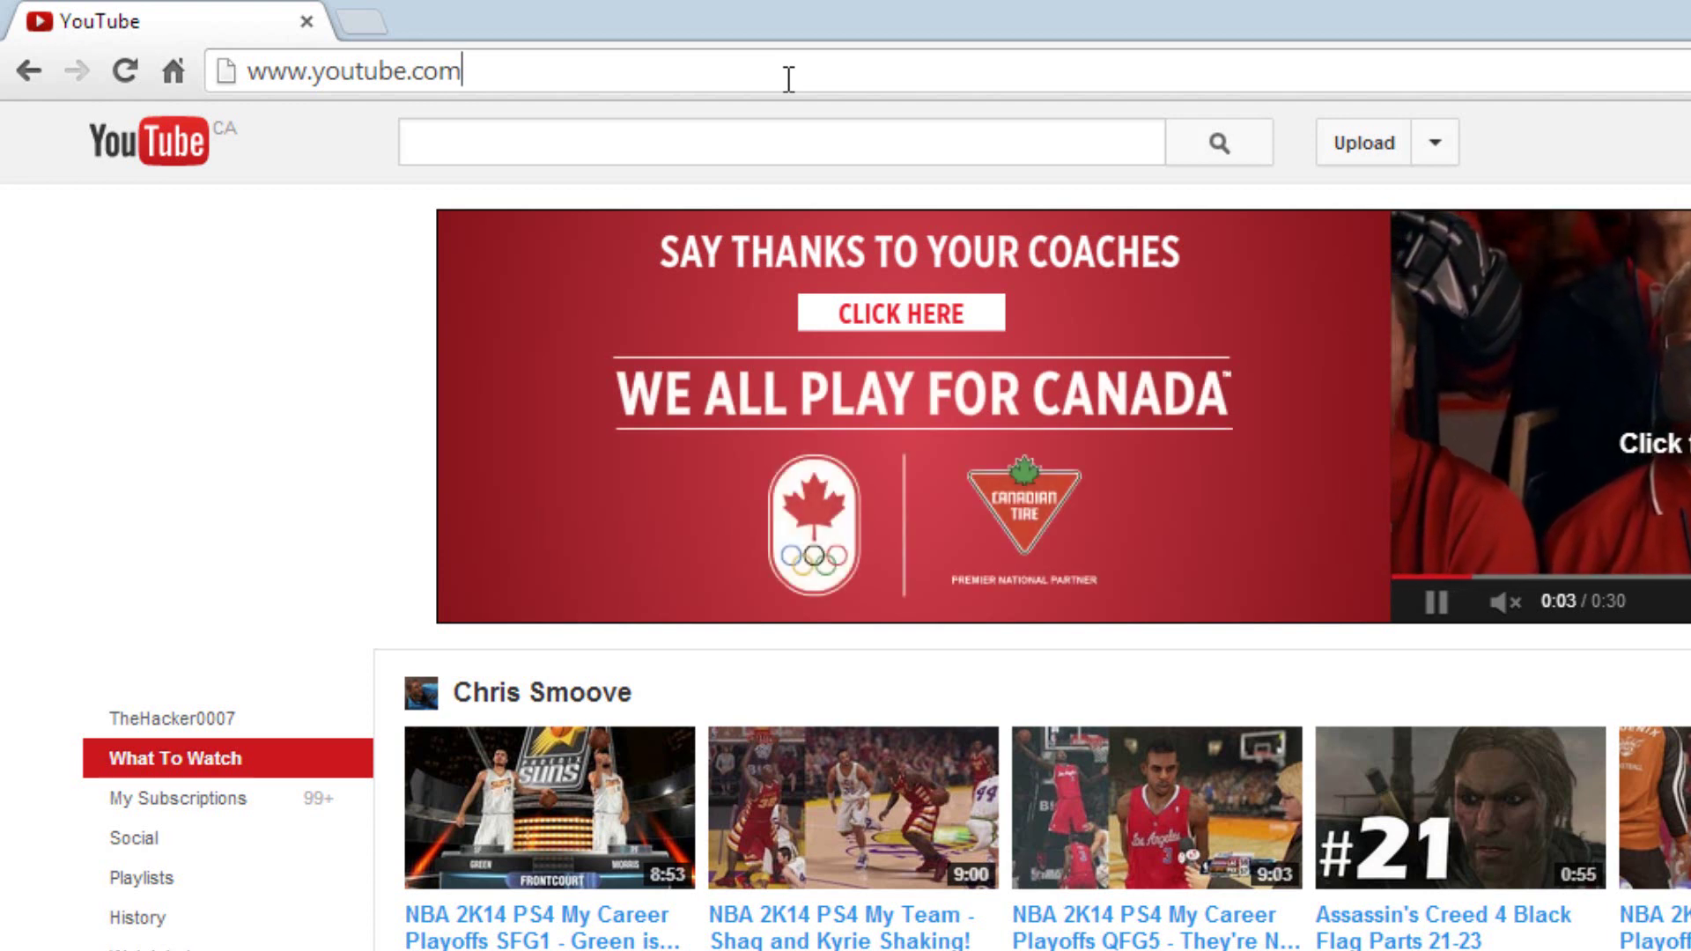
key("ctrl+shift+Left")
key("ctrl+shift+Left")
key("ctrl+shift+Left")
key("ctrl+shift+Right")
key("ctrl+shift+Right")
key("ctrl+shift+Left")
key("ctrl+shift+Left")
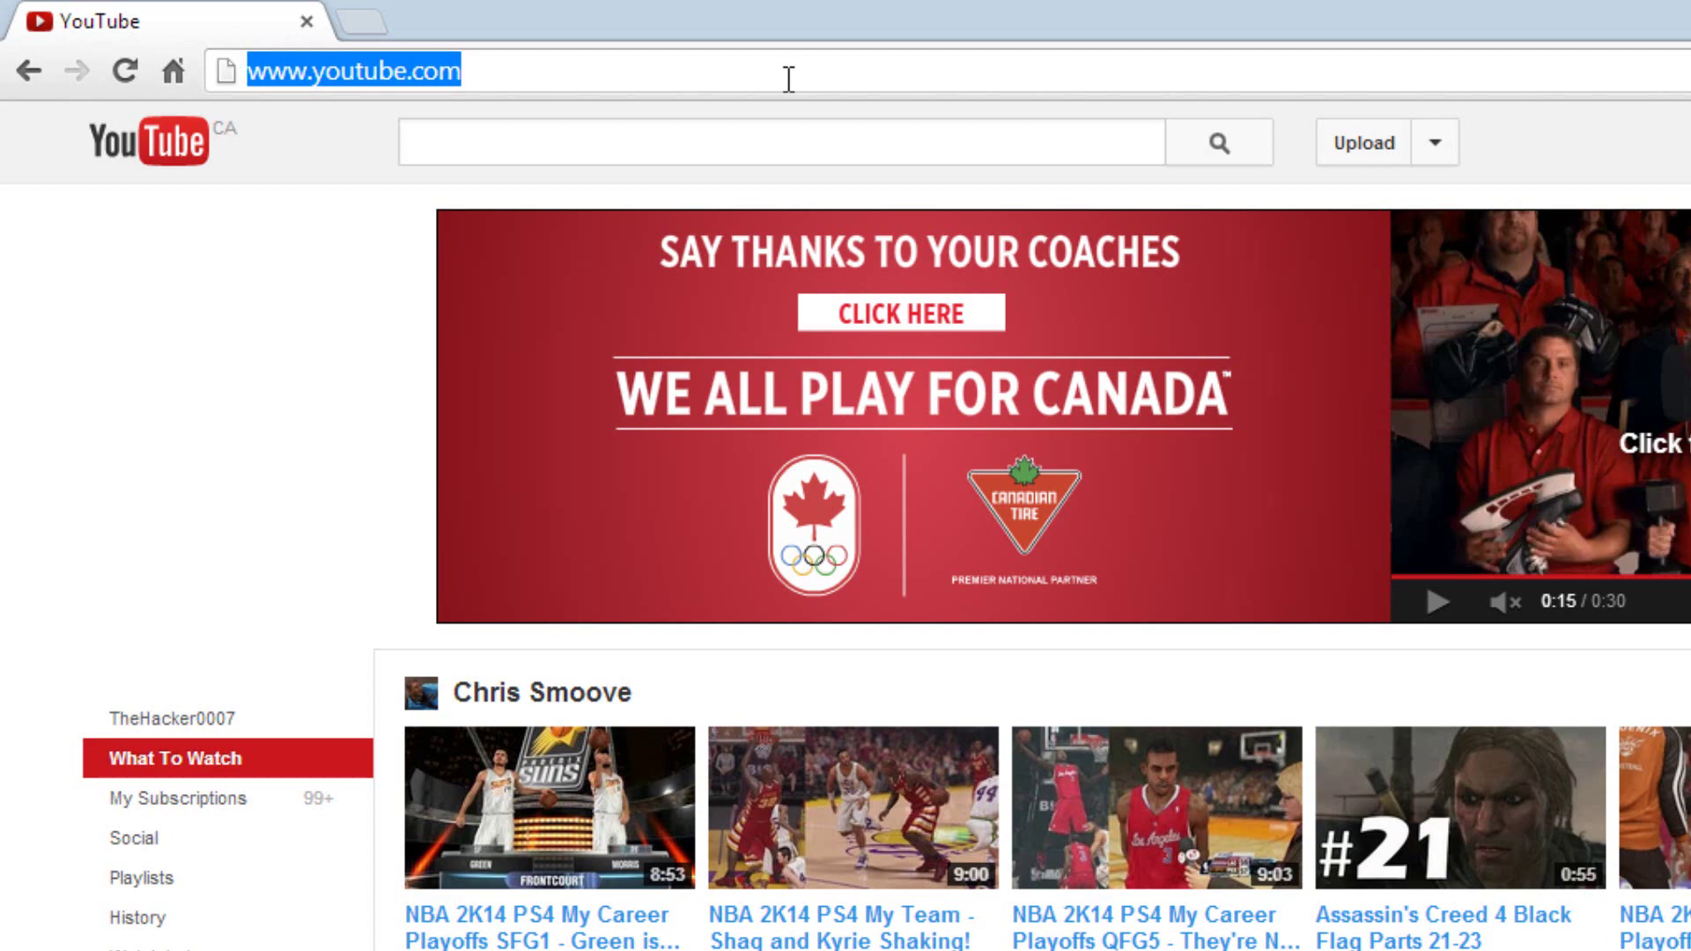
key("ctrl+shift+Right")
key("ctrl+shift+Right")
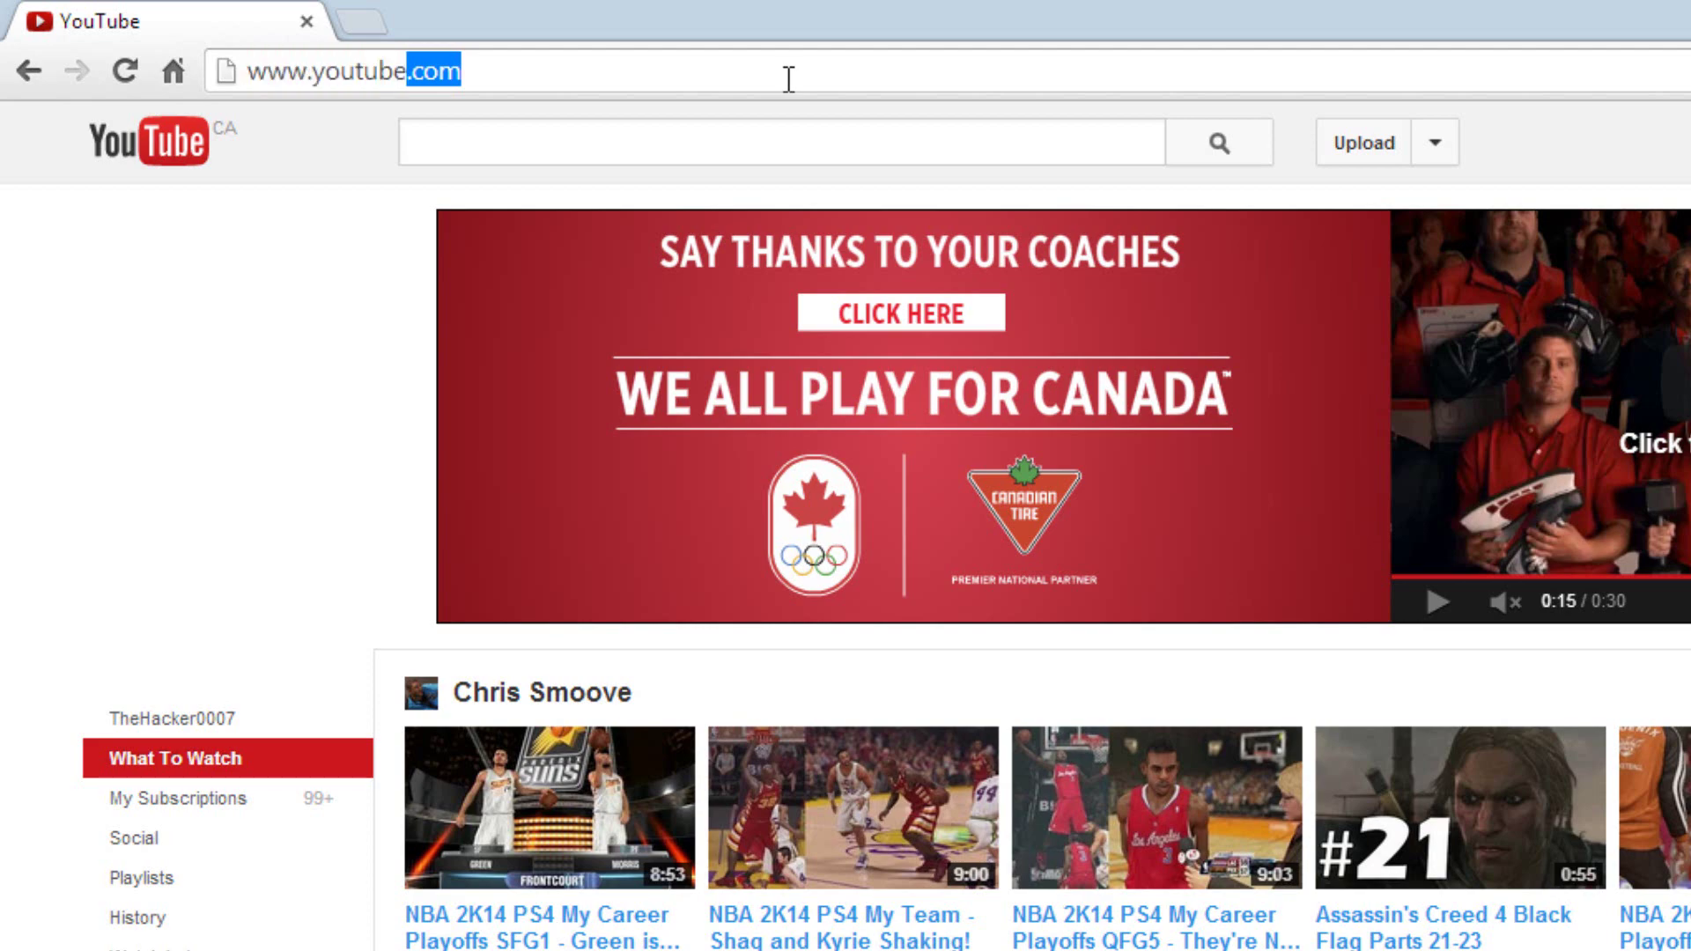
key("BackSpace")
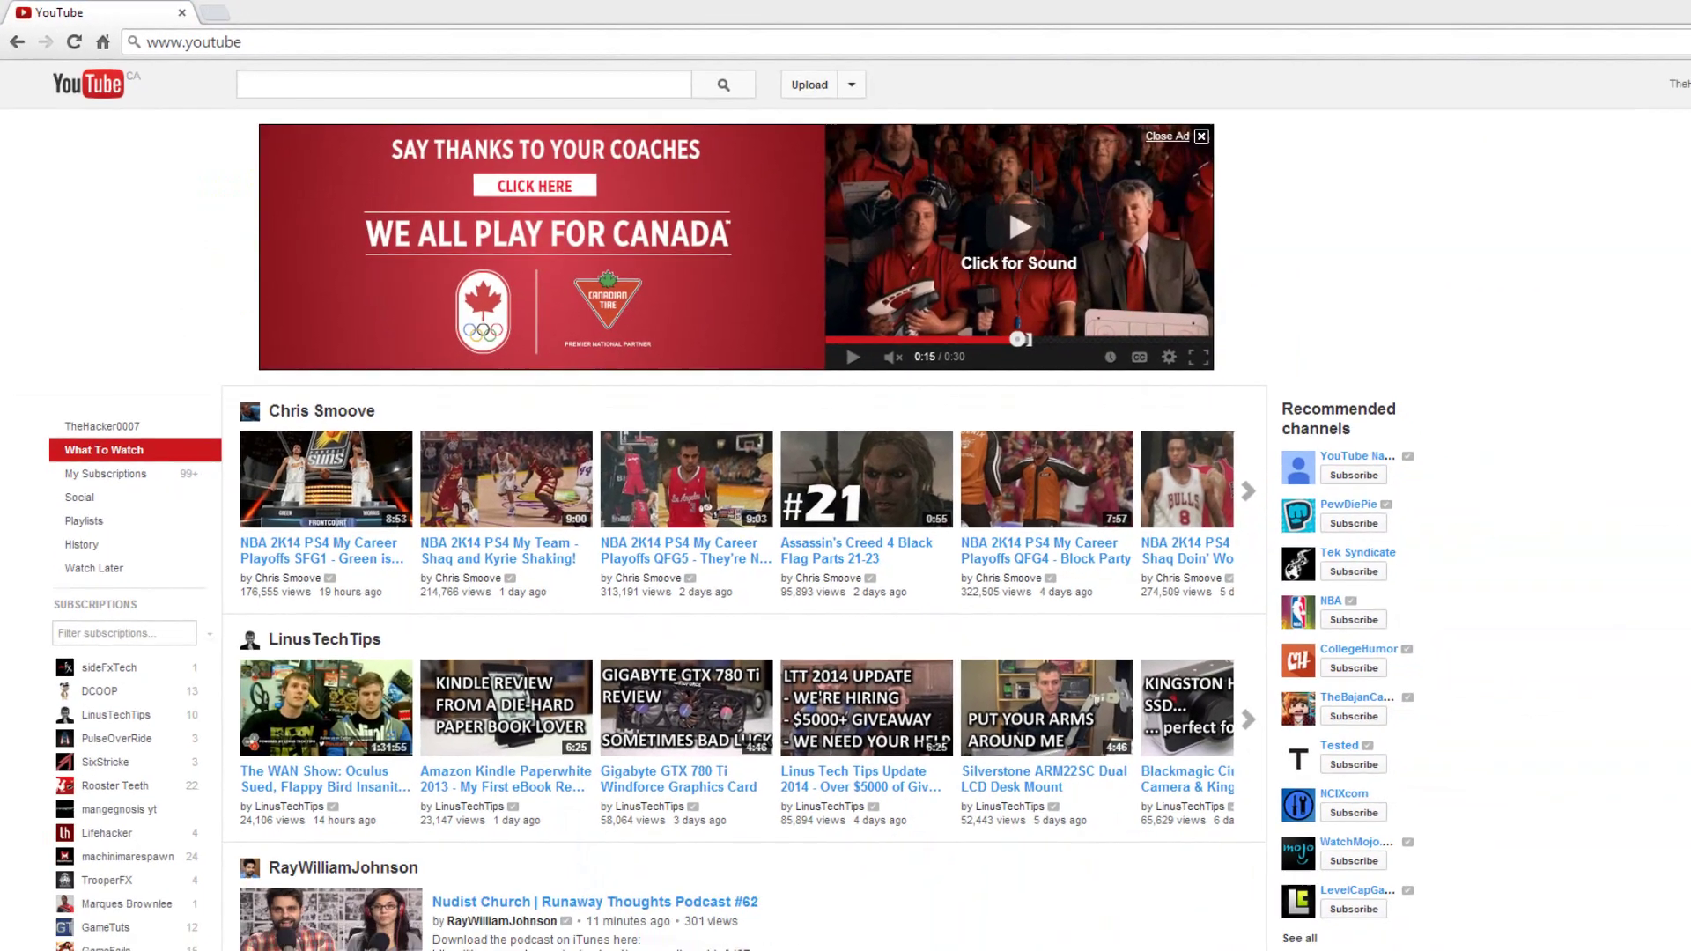
Switch to Notepad and add 'hhs fehfo ewfehfh eo' to the first line
key("alt+Tab")
left_click(528, 314)
key("shift+Home")
left_click(502, 362)
type("hhs  fehfo ewfehfh eo")
Delete the last two words, 'eo' and 'ewfehfh', word by word
key("ctrl+shift+Left")
key("BackSpace")
key("ctrl+shift+Left")
key("BackSpace")
Open File Explorer's YouTube folder on D: and select YouTube Description box.txt
key("super+e")
left_click(337, 409)
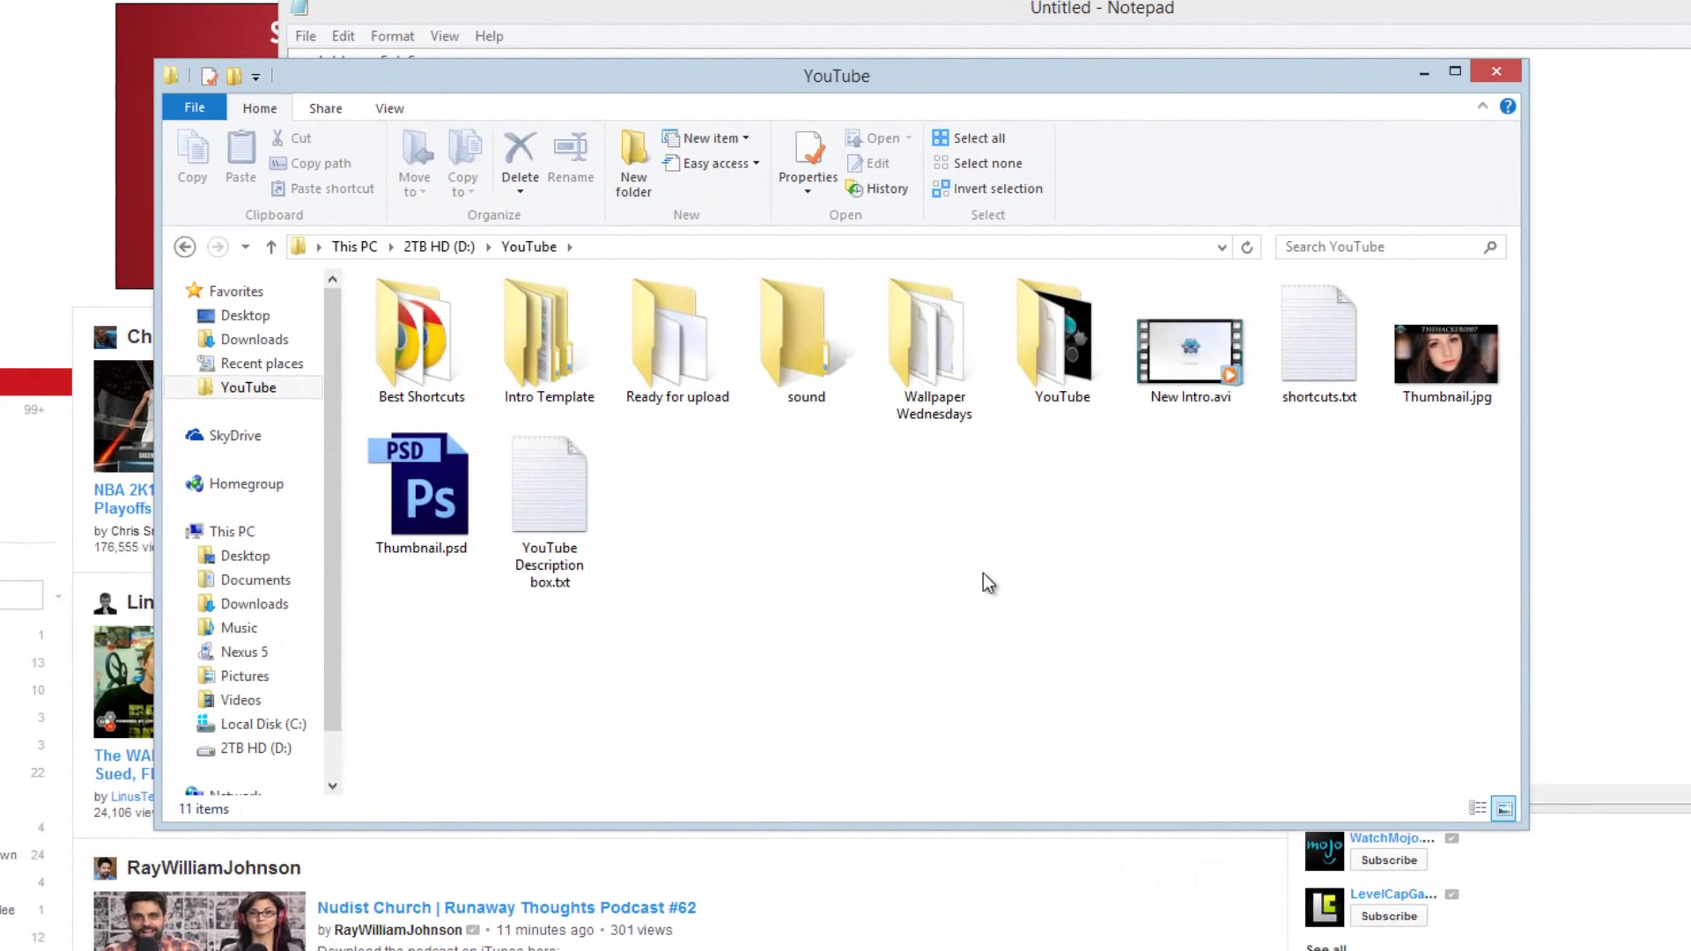
left_click(576, 544)
left_click(563, 568)
Enter and cancel renaming twice, then duplicate the file with Ctrl+C and Ctrl+V
left_click(563, 568)
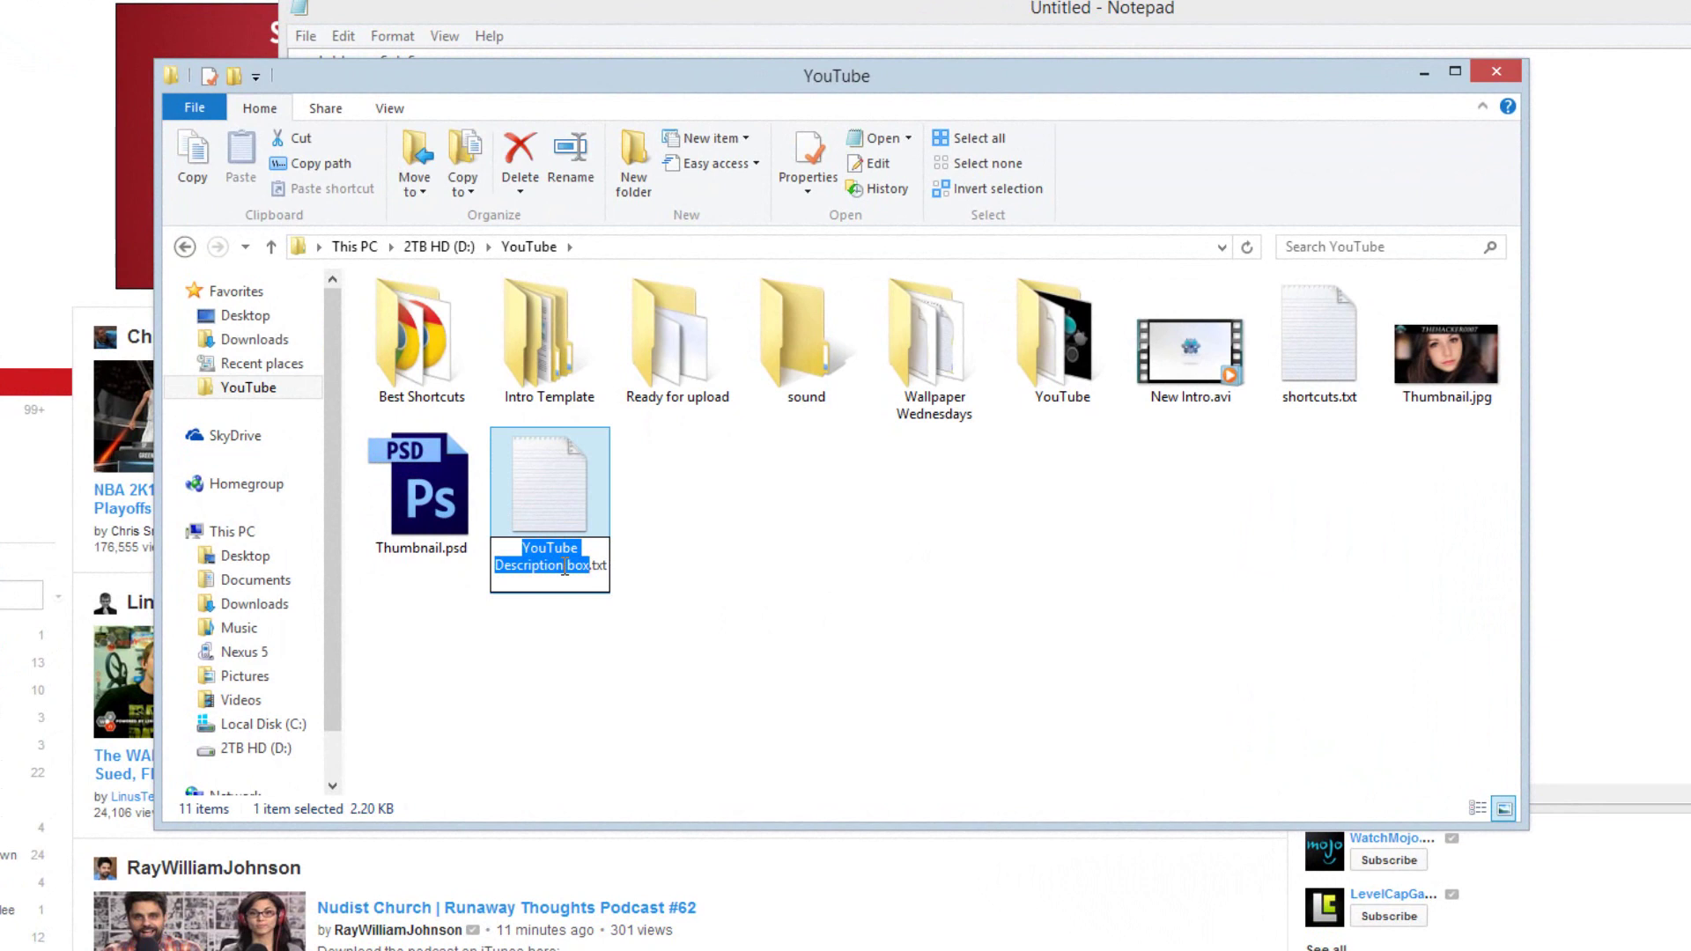
key("Escape")
right_click(562, 565)
left_click(949, 668)
left_click(549, 550)
key("Escape")
key("ctrl+c")
key("ctrl+v")
Show the desktop, check the Recycle Bin, then return to the YouTube folder
left_click(1066, 631)
key("alt+Tab")
key("alt+Tab")
key("super+Home")
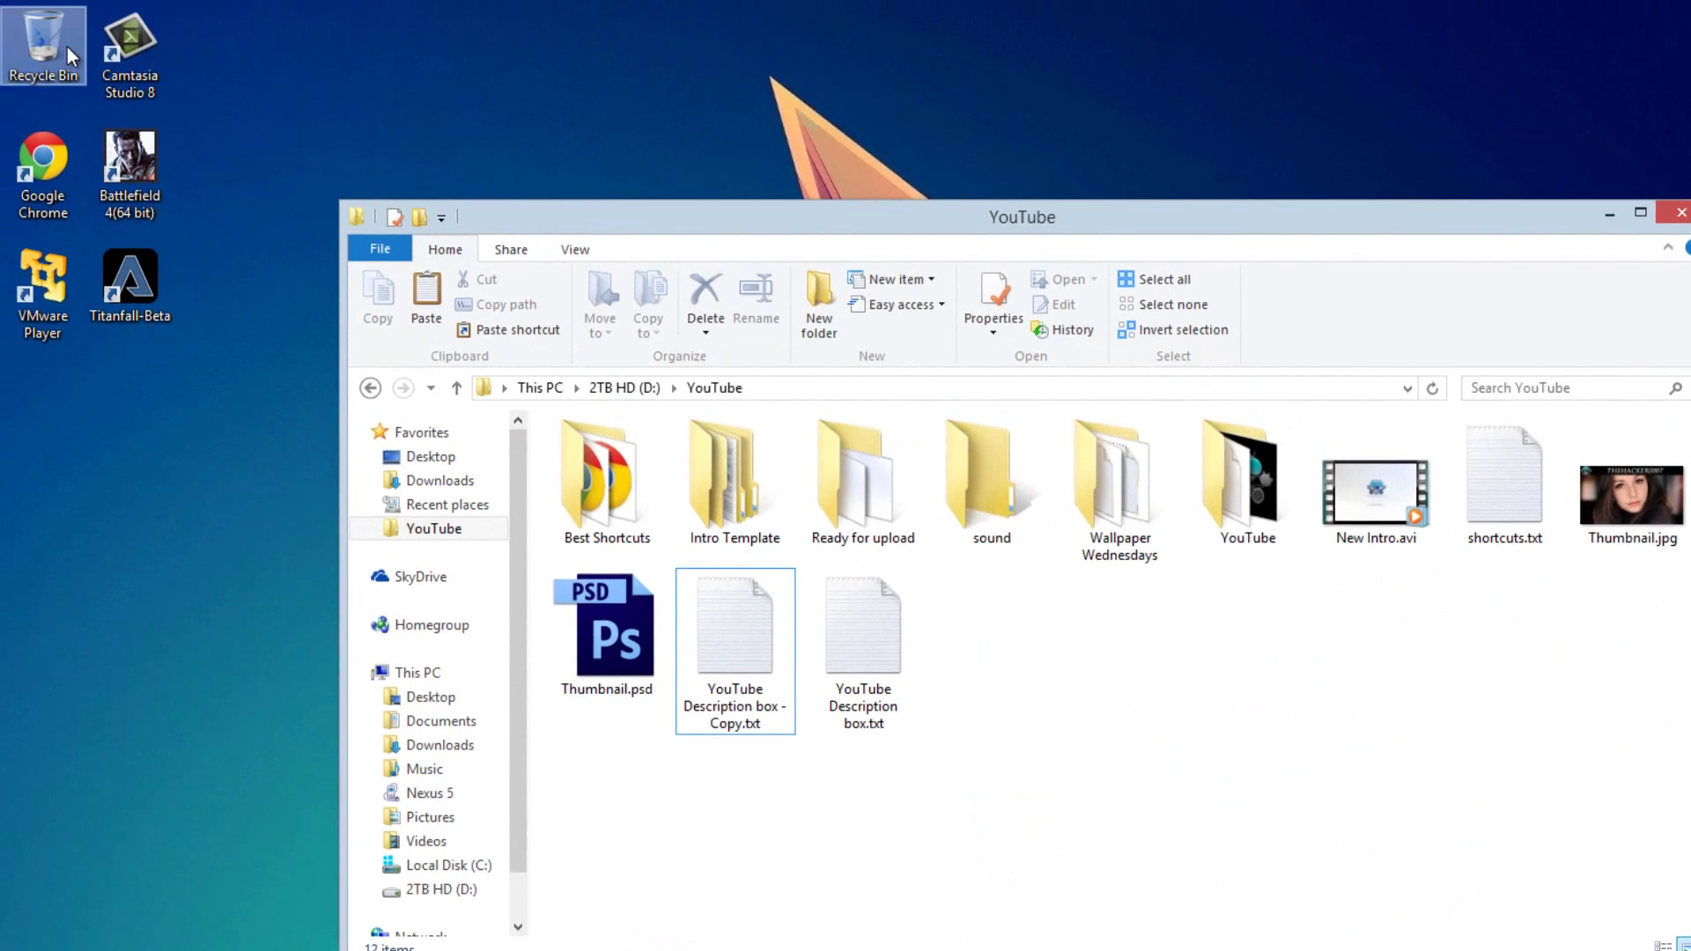
double_click(44, 48)
left_click(1686, 243)
left_click(1118, 656)
Shift+Delete YouTube Description box - Copy.txt, confirm, and verify the Recycle Bin stays empty
left_click(723, 698)
key("shift+Delete")
left_click(1149, 711)
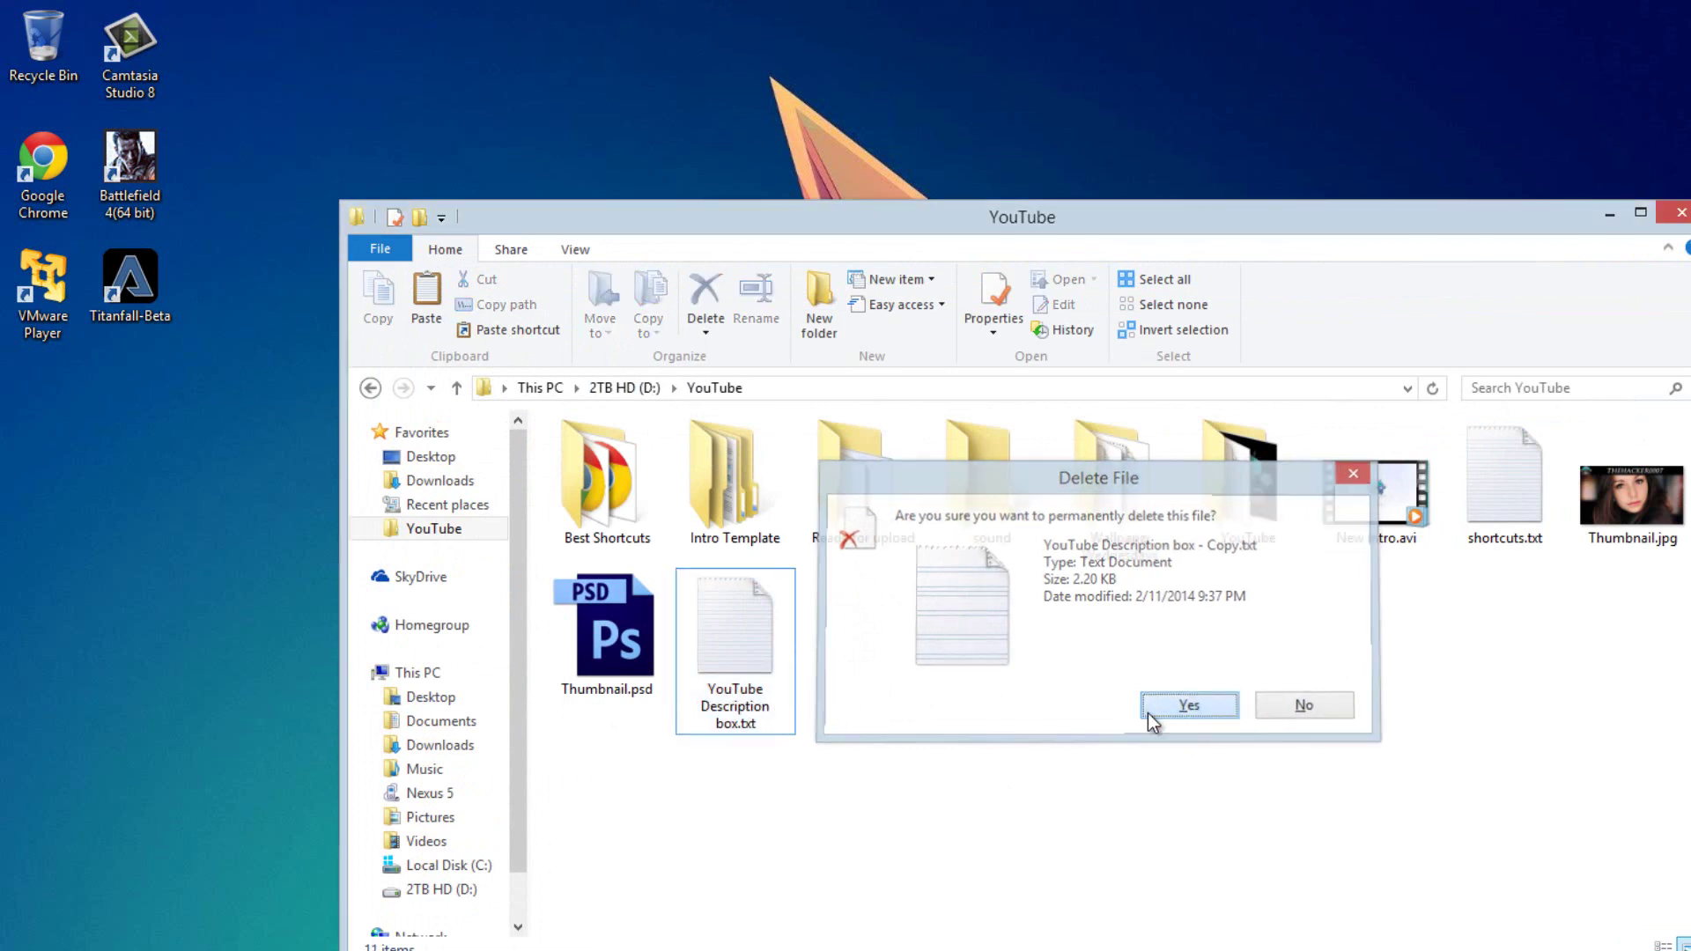
double_click(55, 58)
left_click(1669, 276)
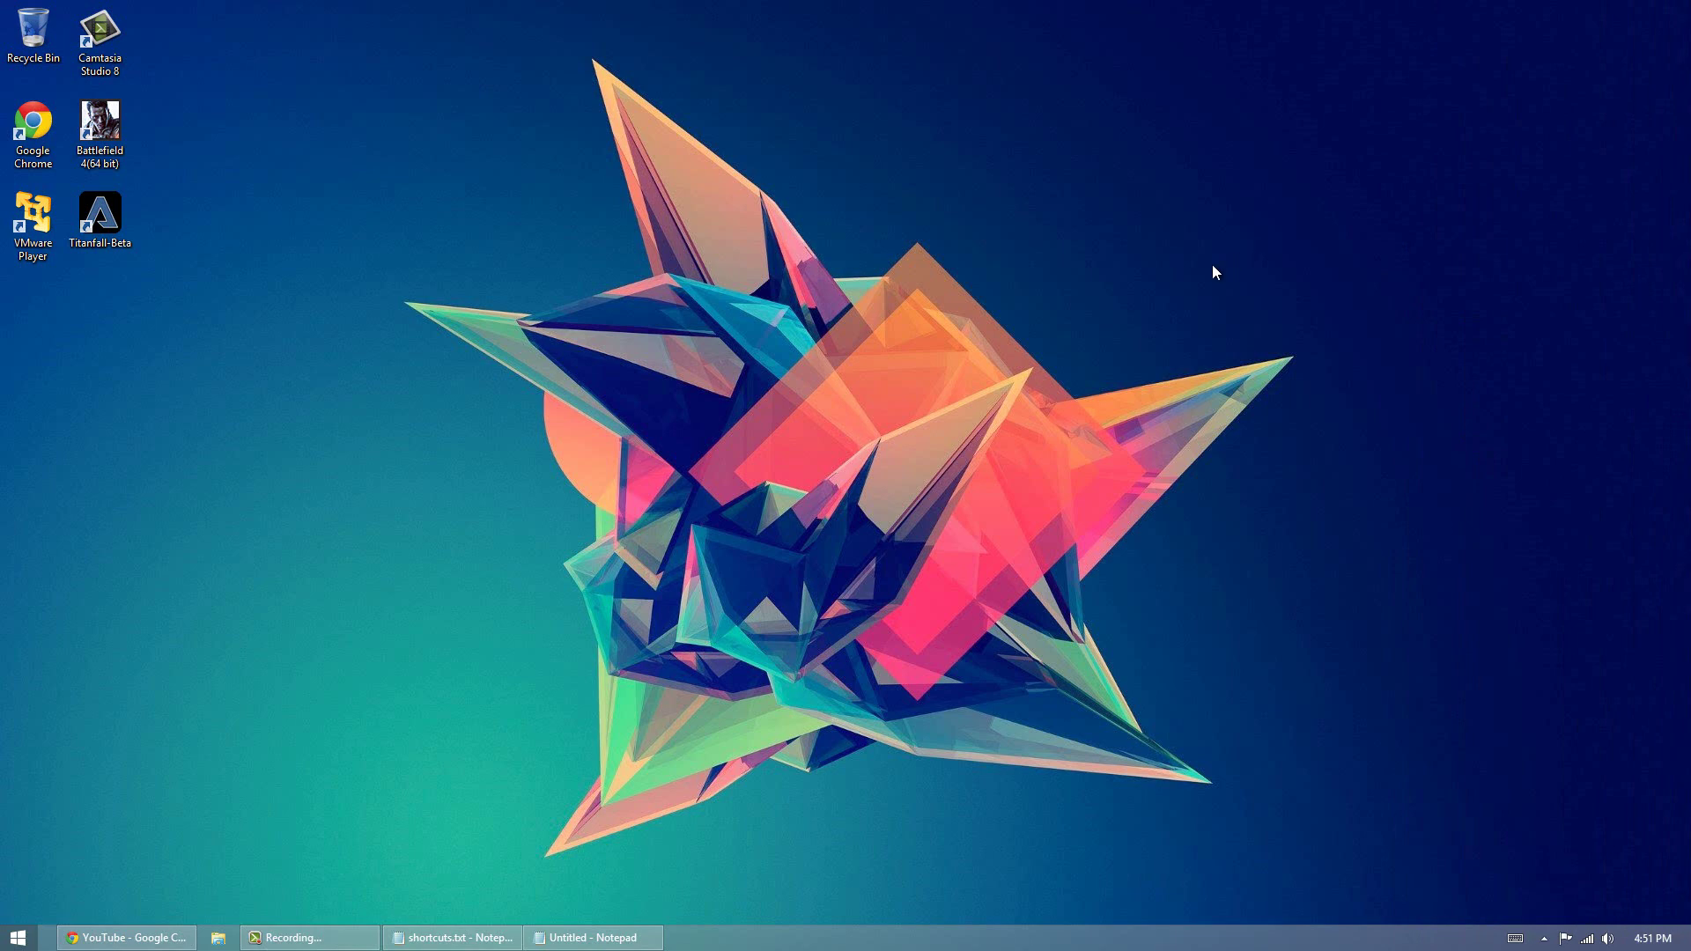
left_click(176, 938)
left_click(593, 937)
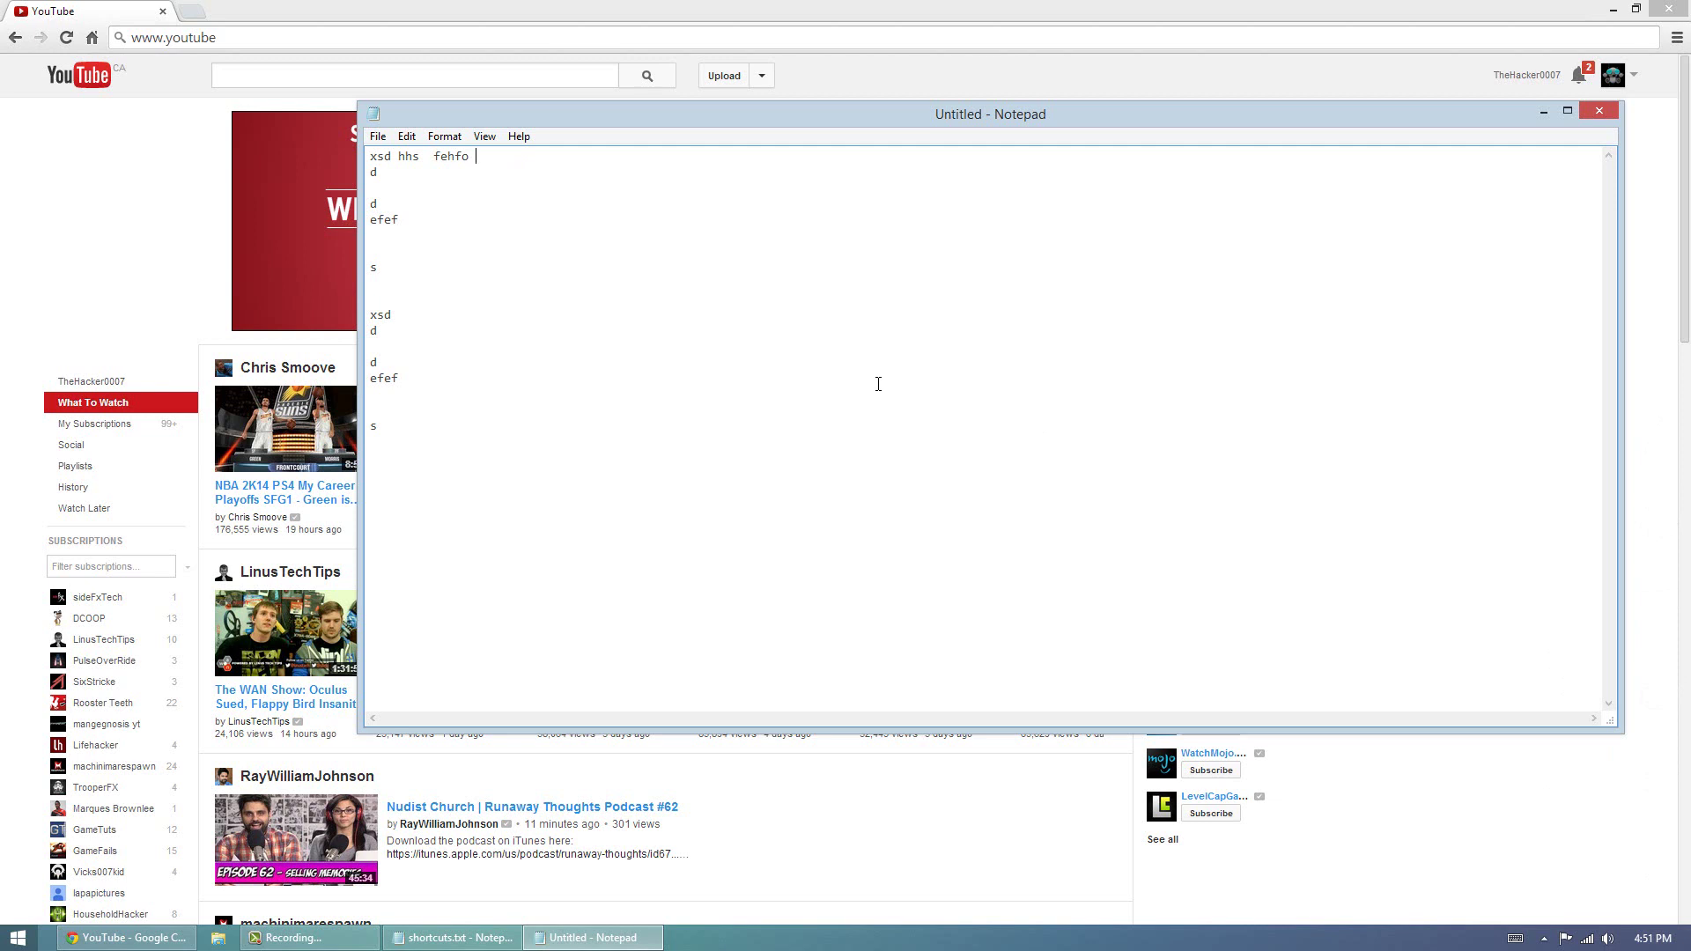
key("super+d")
key("super+d")
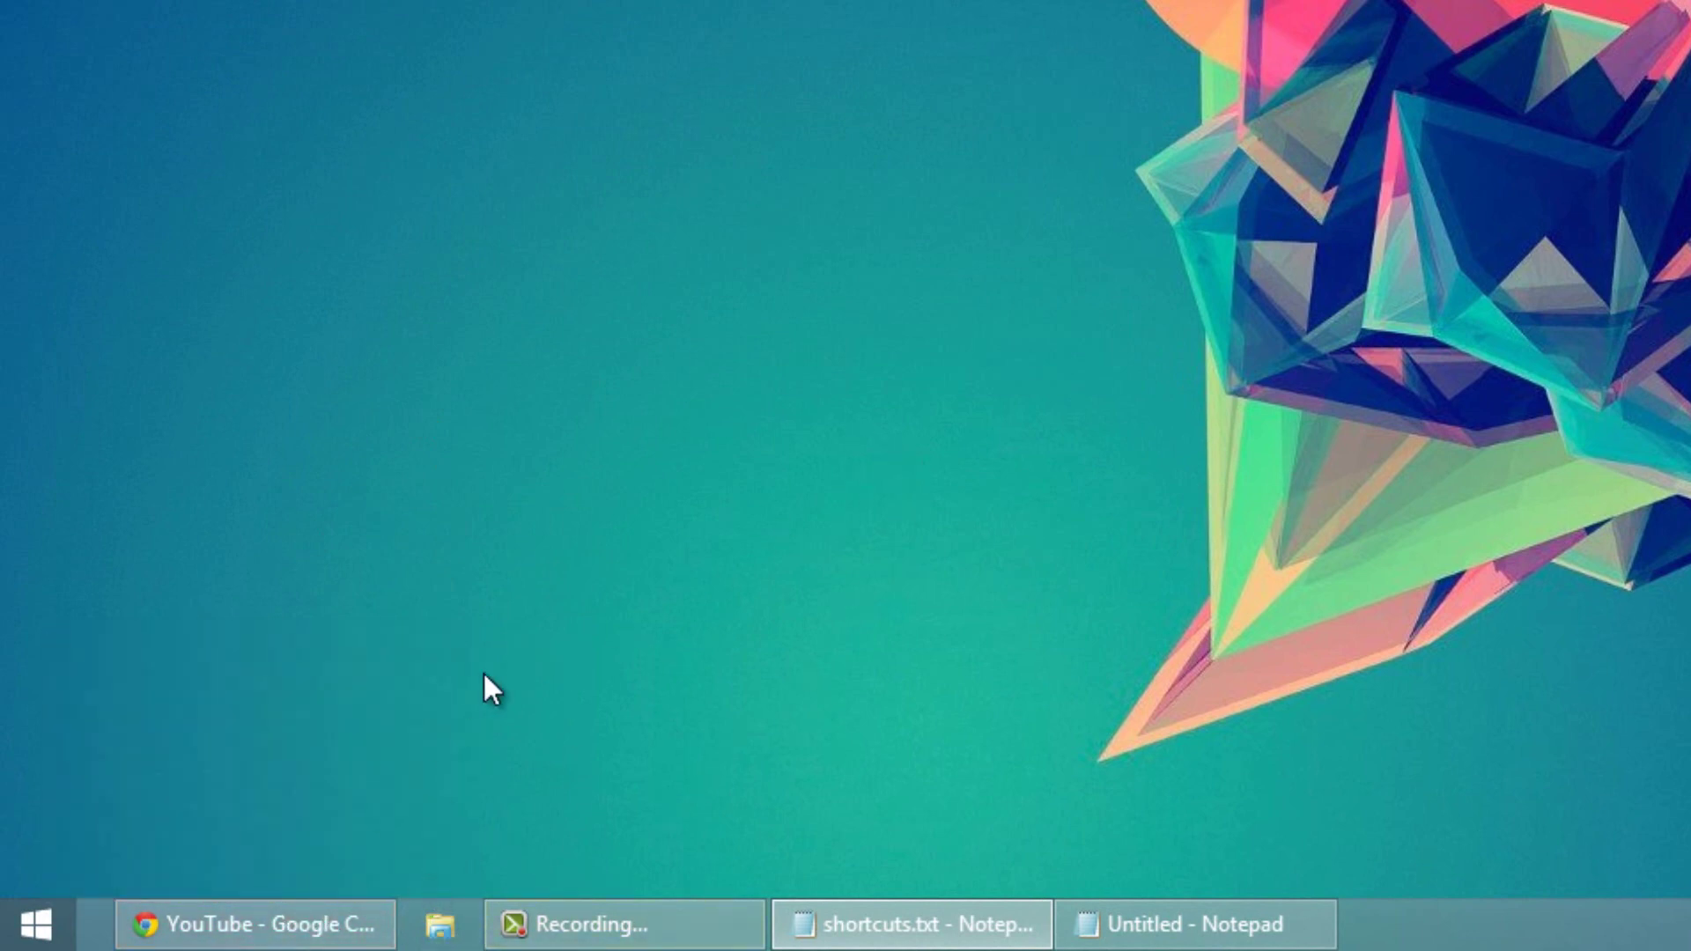
Bring back the YouTube Chrome window, then open a This PC window and minimize it
key("super+1")
key("super+1")
key("super+1")
key("super+1")
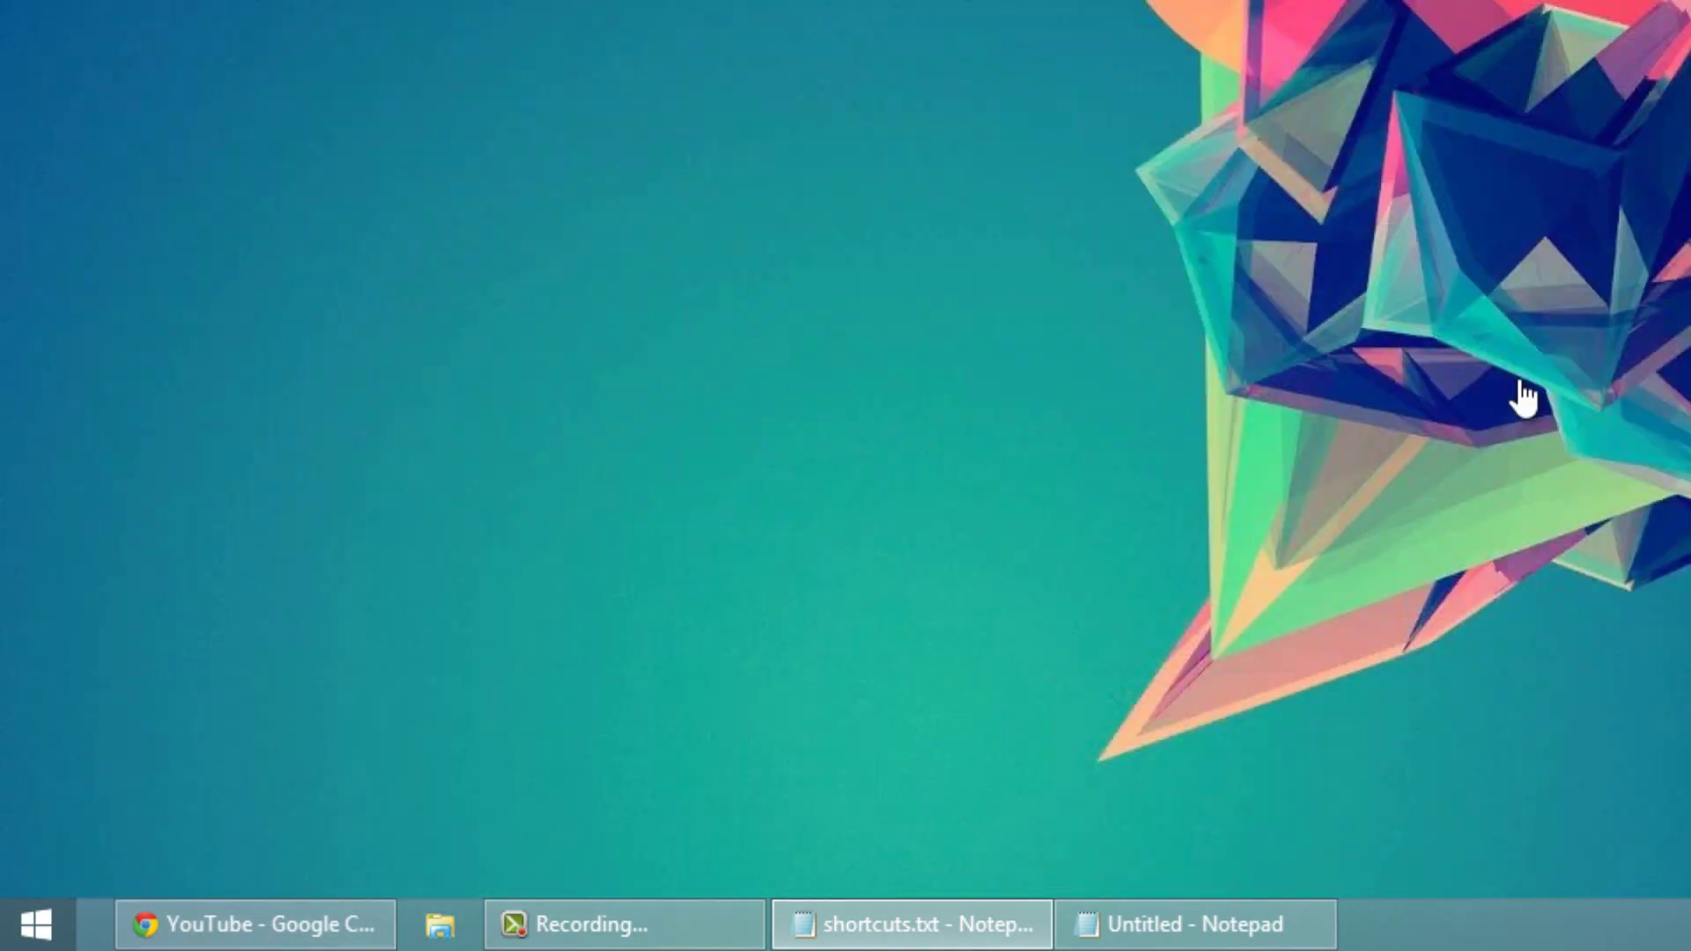
key("super+1")
key("super+1")
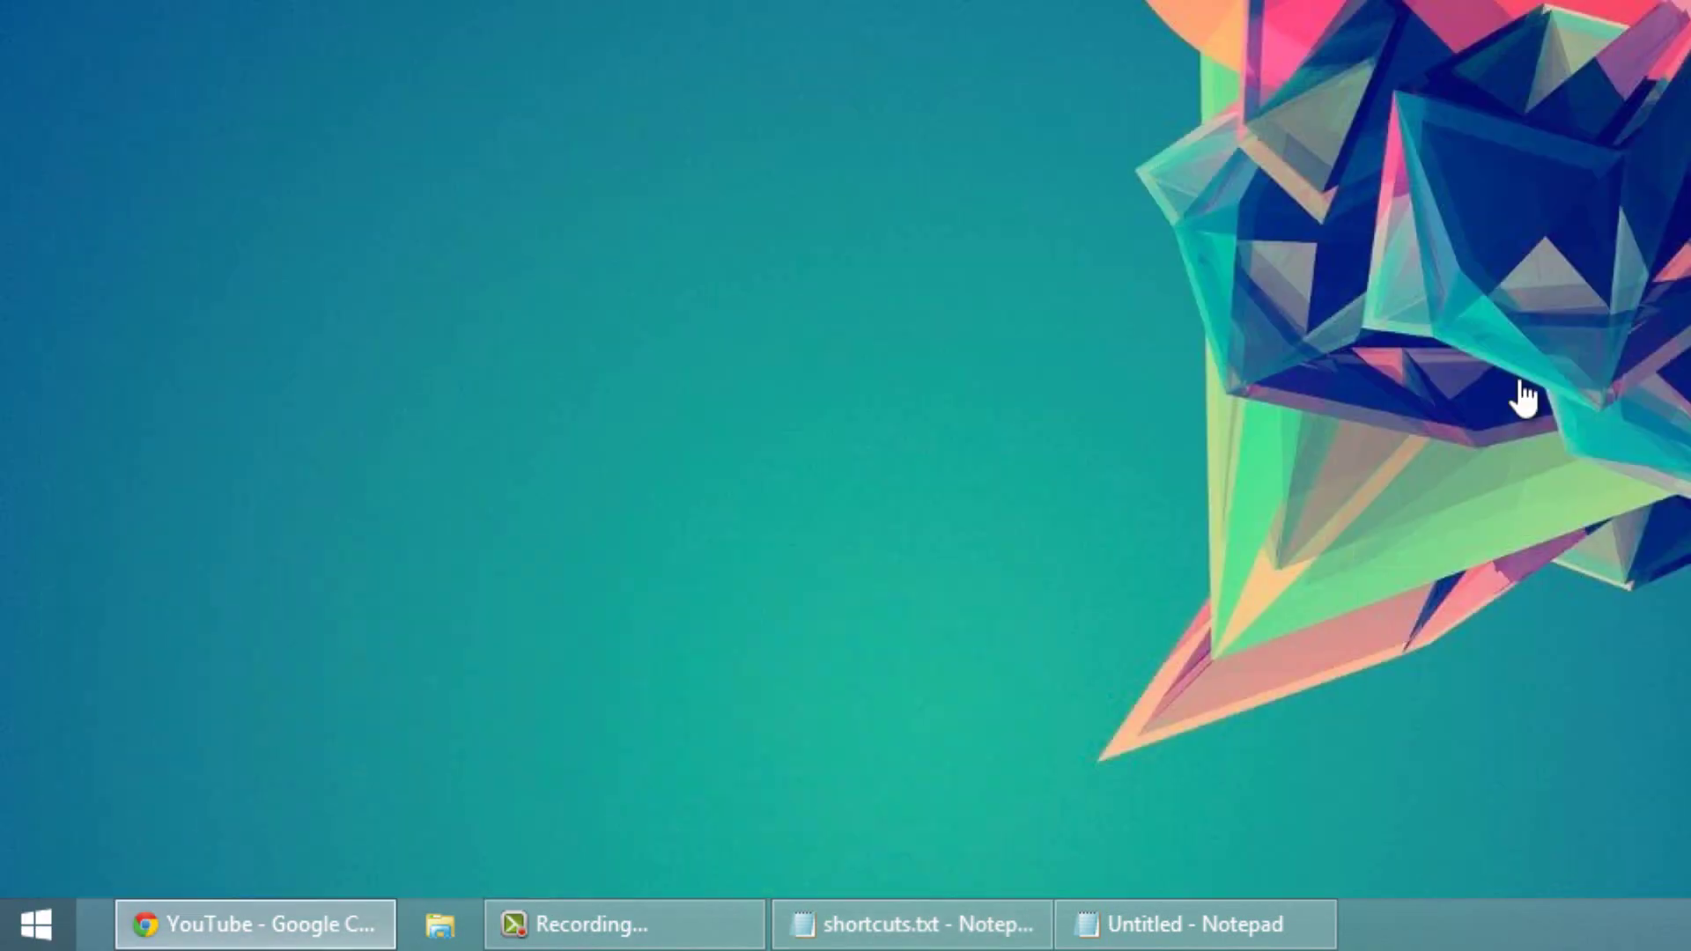
key("super+1")
key("super+1")
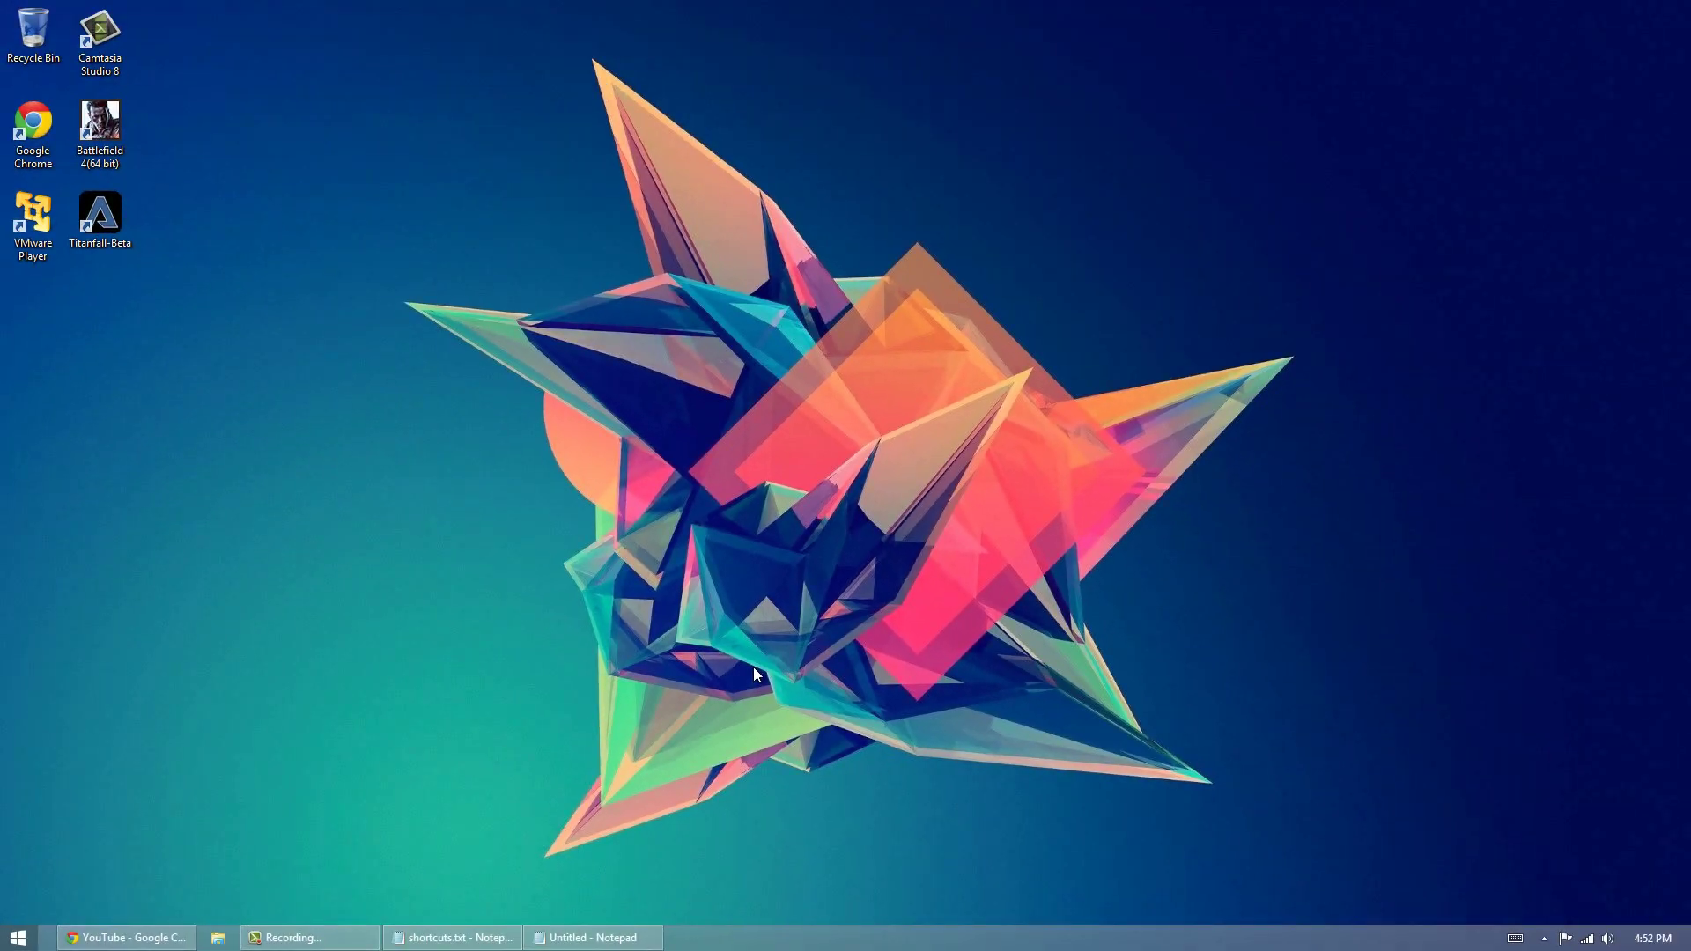
key("super+2")
key("super+2")
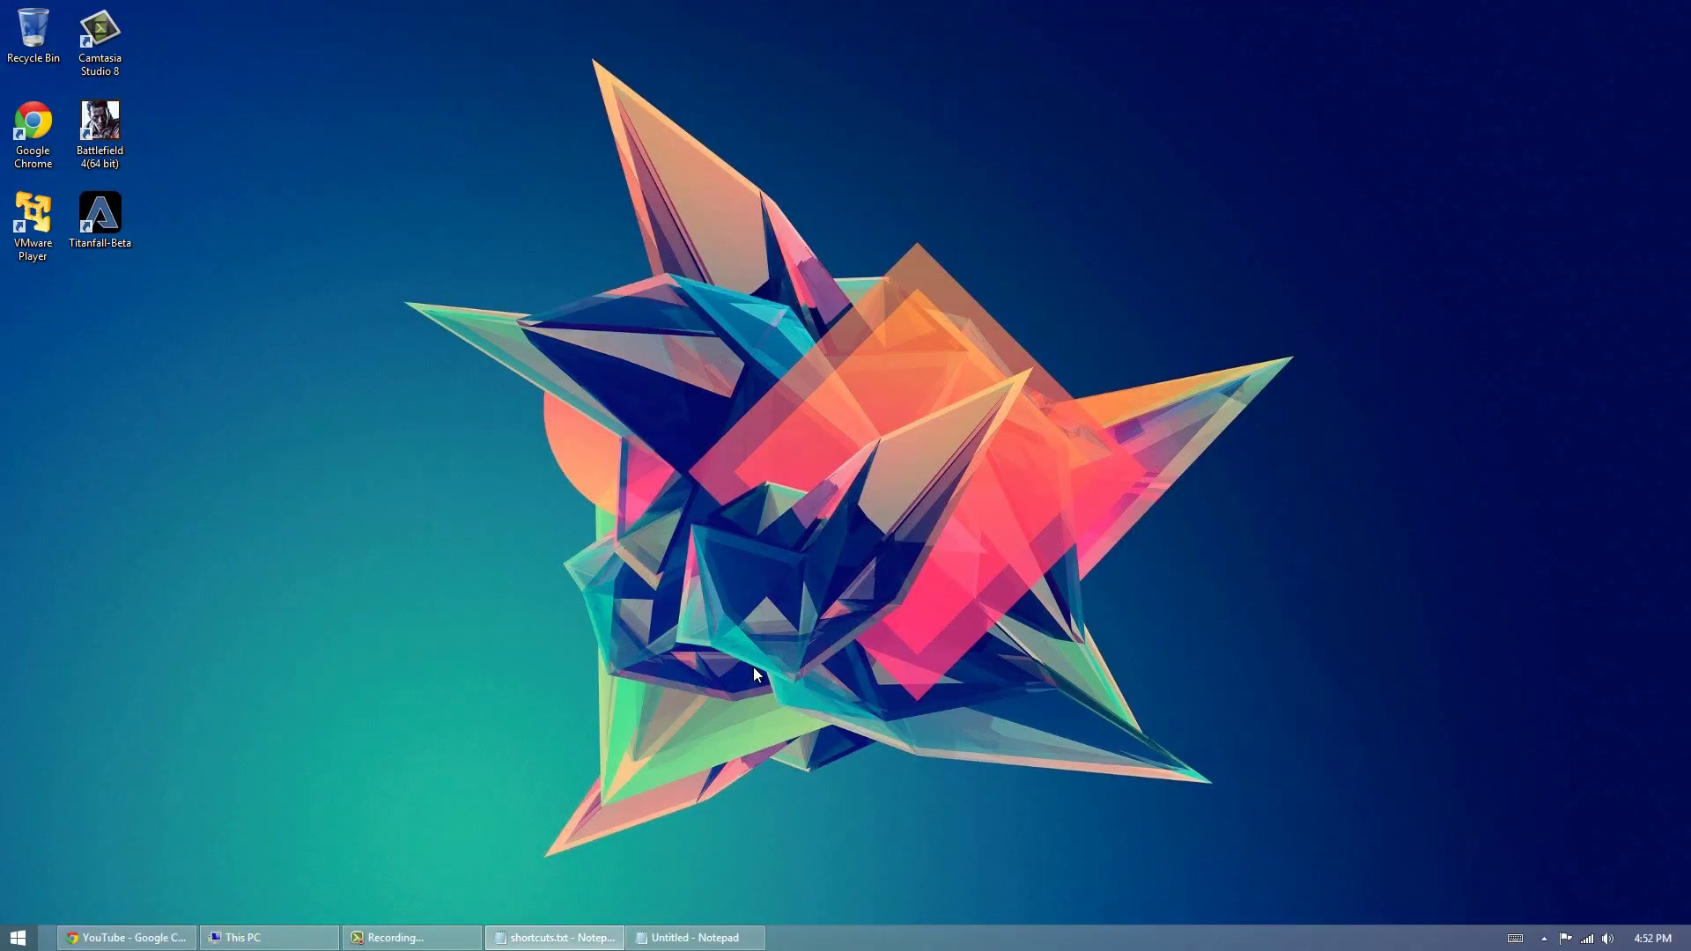
key("super+2")
key("super+2")
key("super+2")
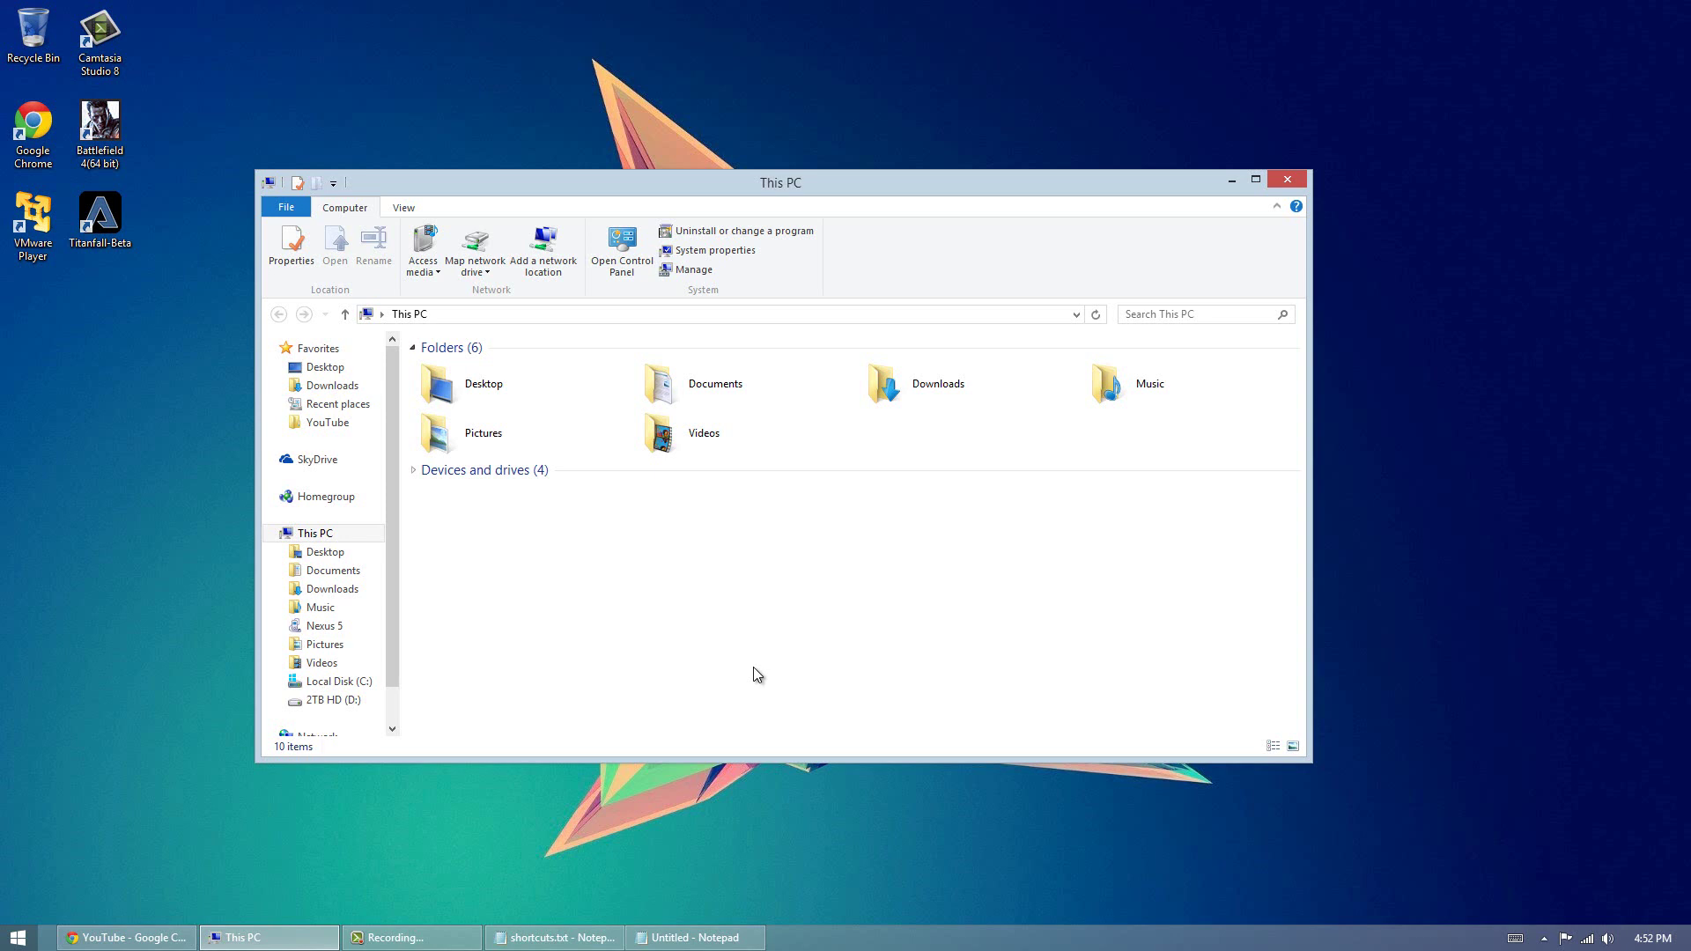
Drag-snap the This PC window to the right half, then pull it off and leftward
left_click_drag(740, 186, 1687, 176)
left_click_drag(1238, 21, 593, 156)
mouse_move(728, 157)
left_mouse_down()
mouse_move(202, 171)
mouse_move(616, 181)
mouse_move(67, 193)
mouse_move(712, 180)
left_mouse_up()
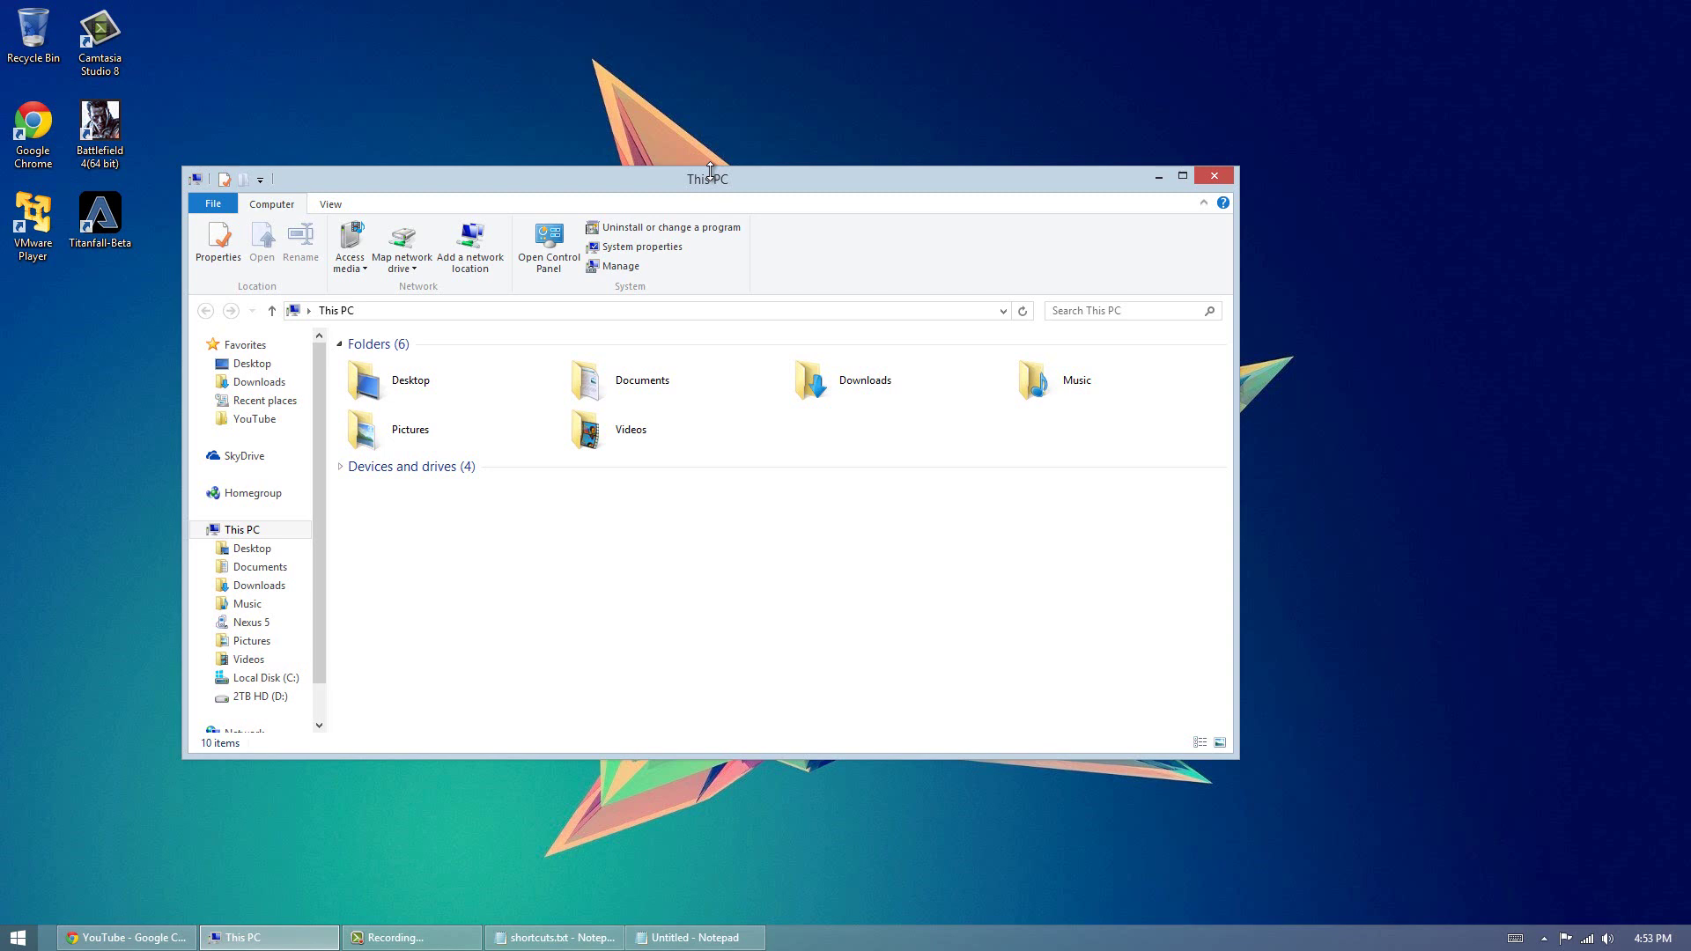
Maximize the This PC window, restore it with Win+Down, then snap it right and back left
double_click(710, 171)
key("super+Down")
key("super+Down")
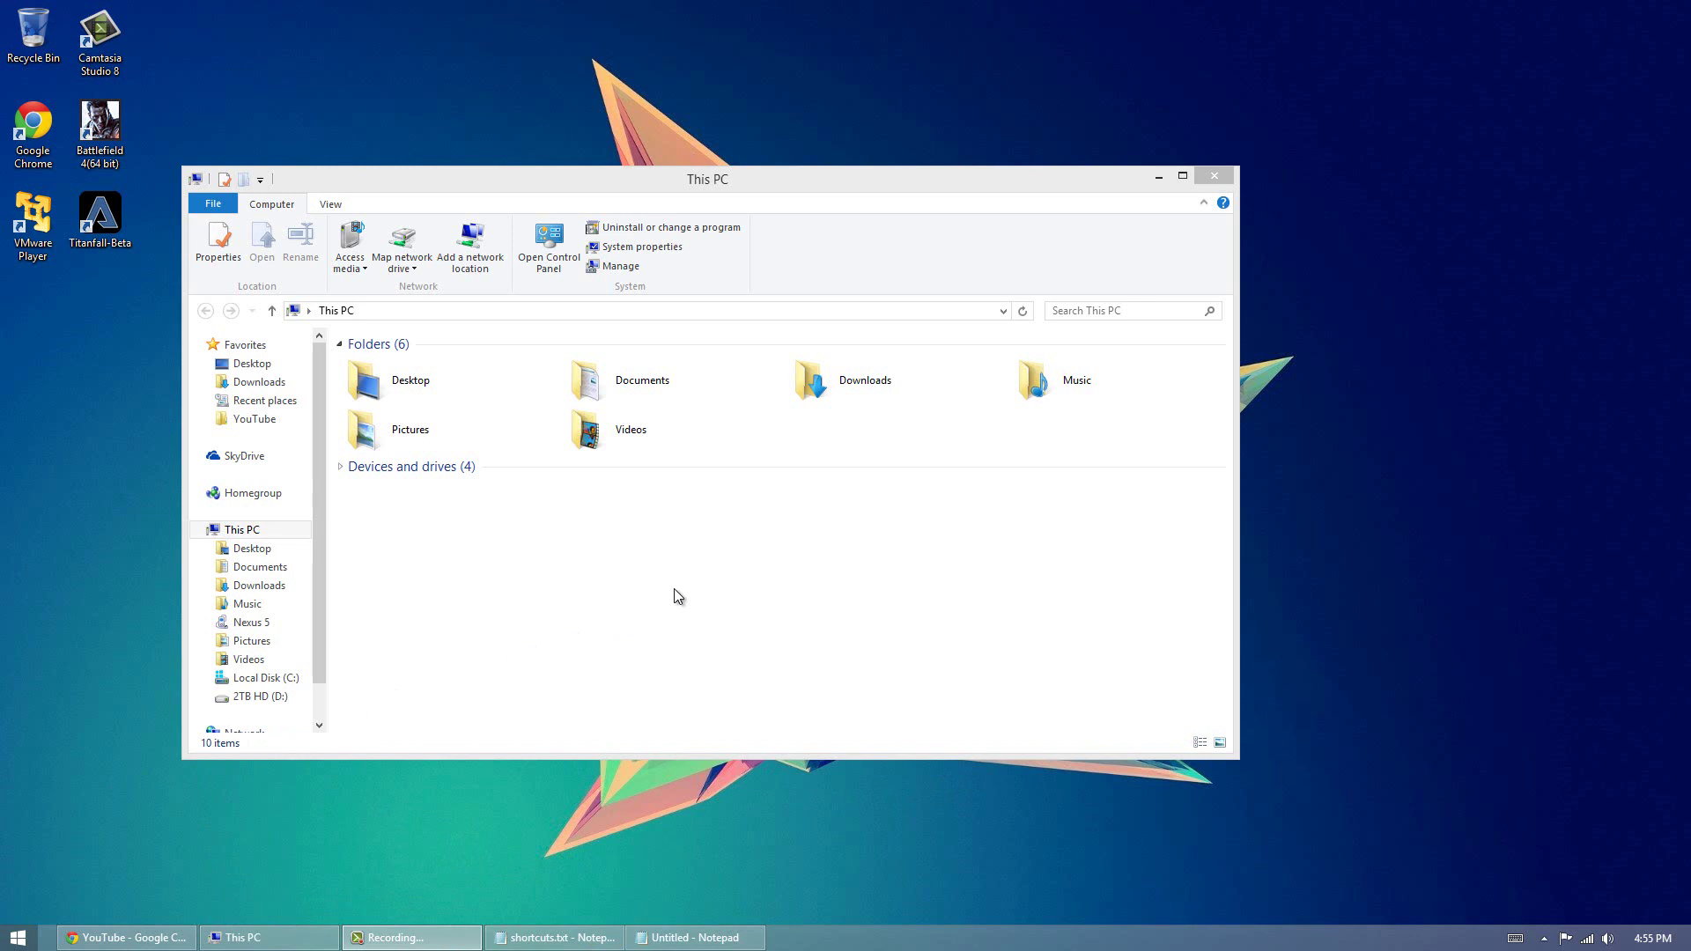
key("alt+Tab")
key("super+Right")
key("super+Left")
key("super+Left")
Release the This PC window's snap with Win+Right, then show the bare desktop with Win+D
key("super+Right")
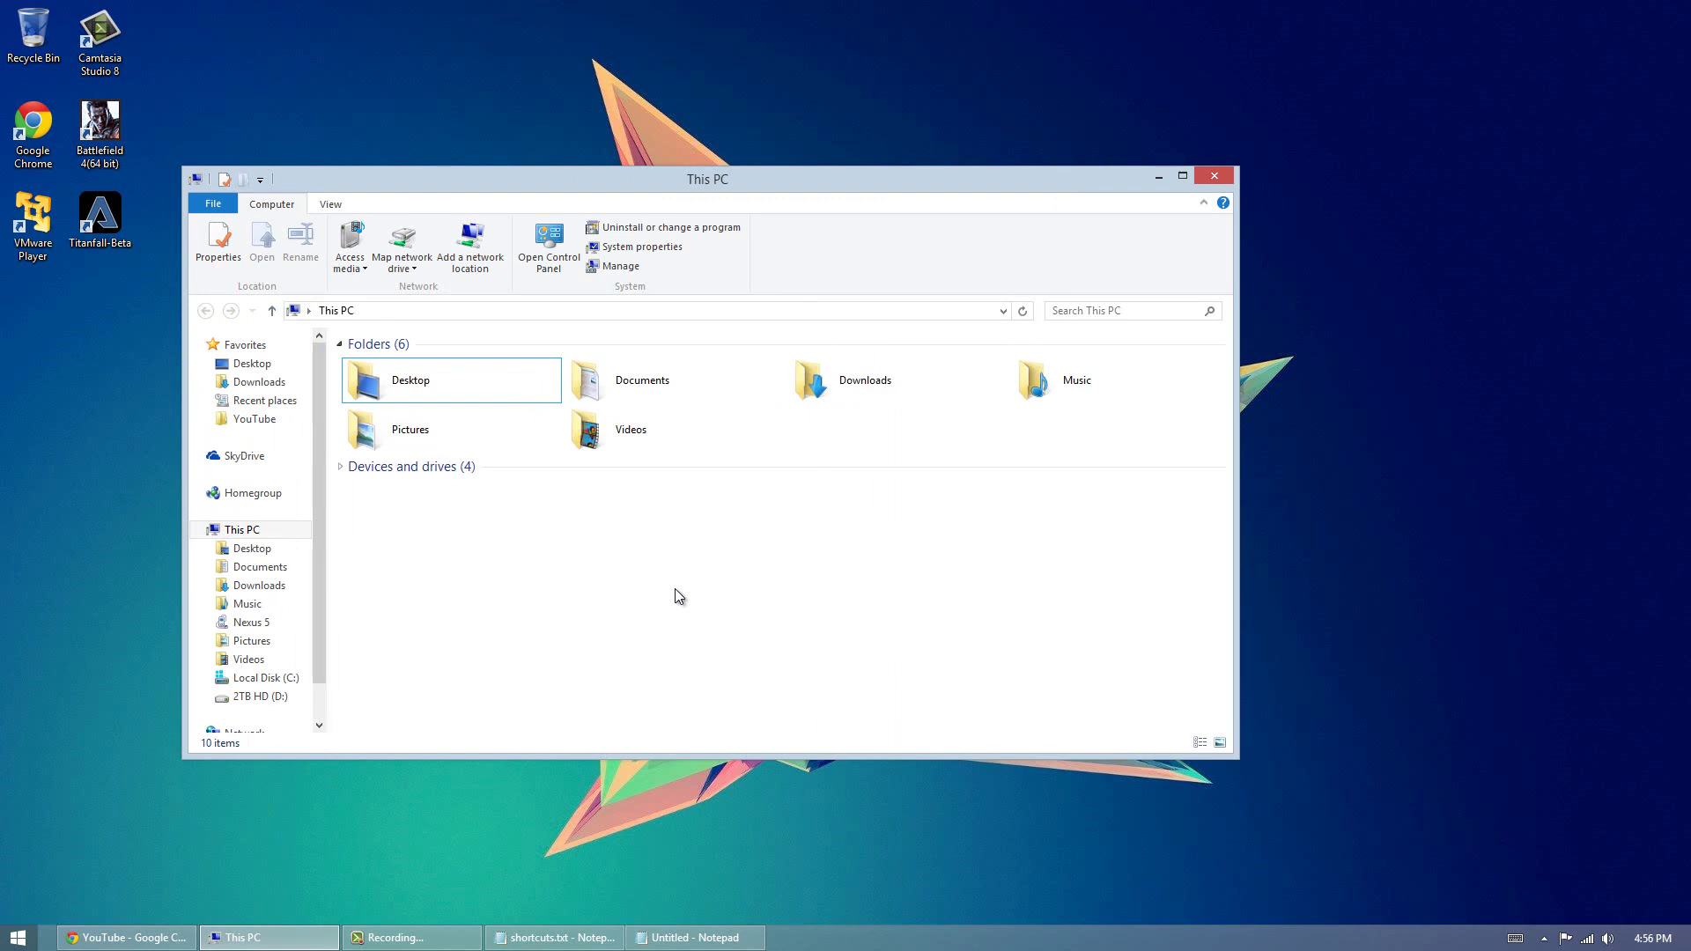
key("super+d")
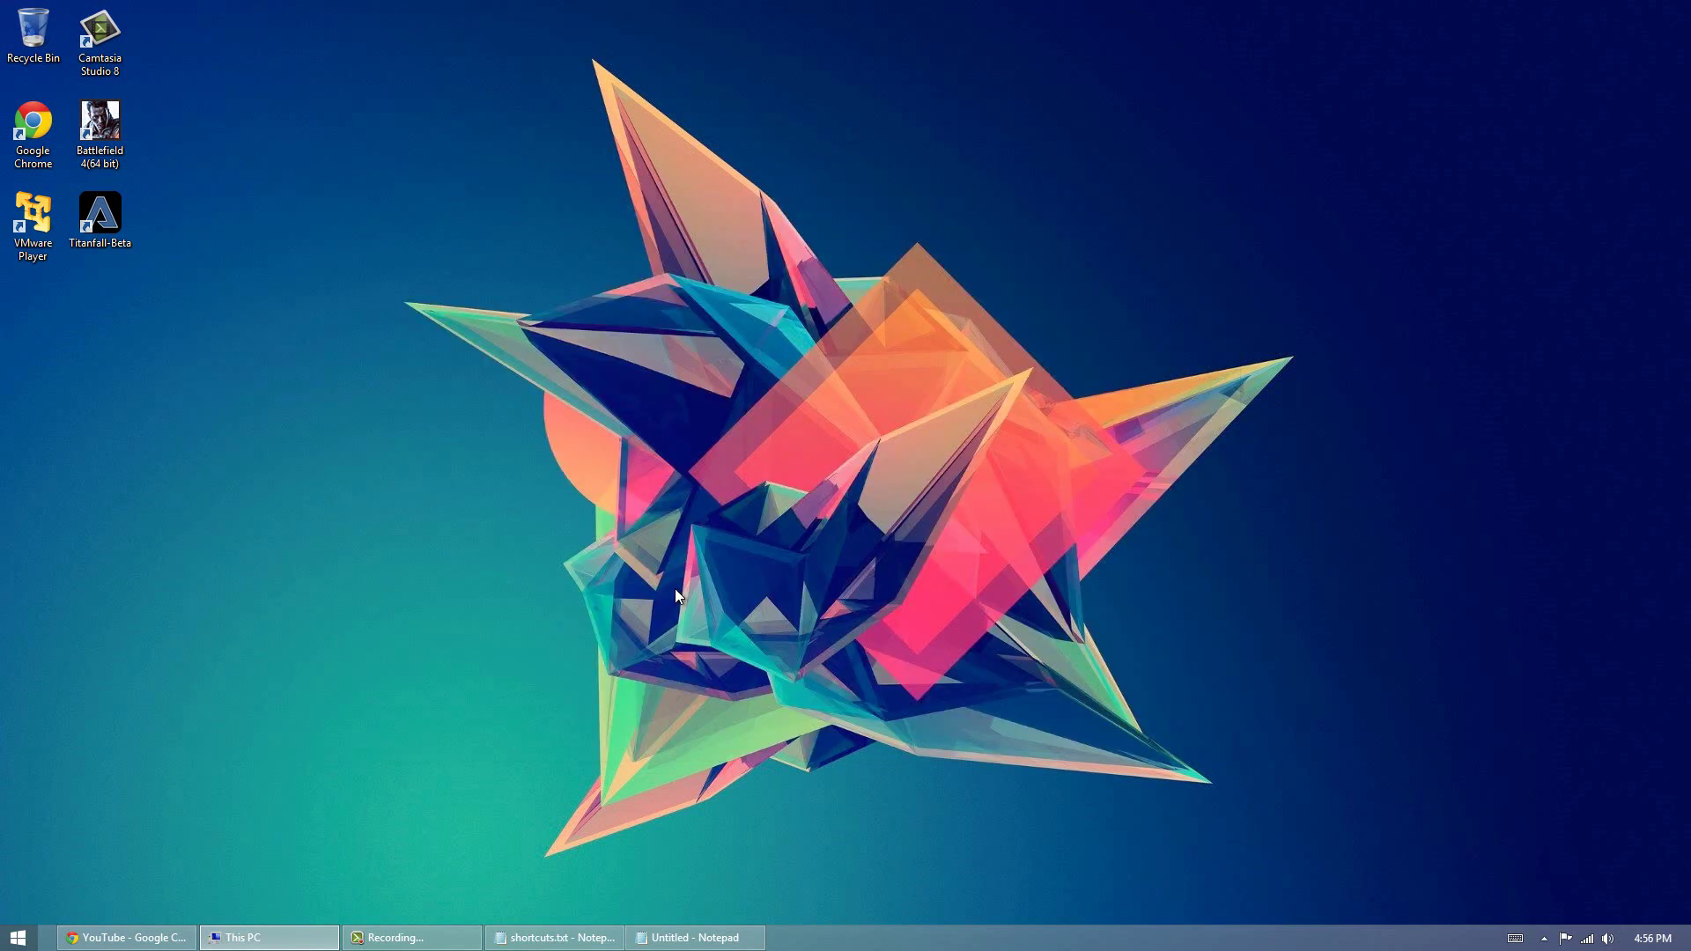